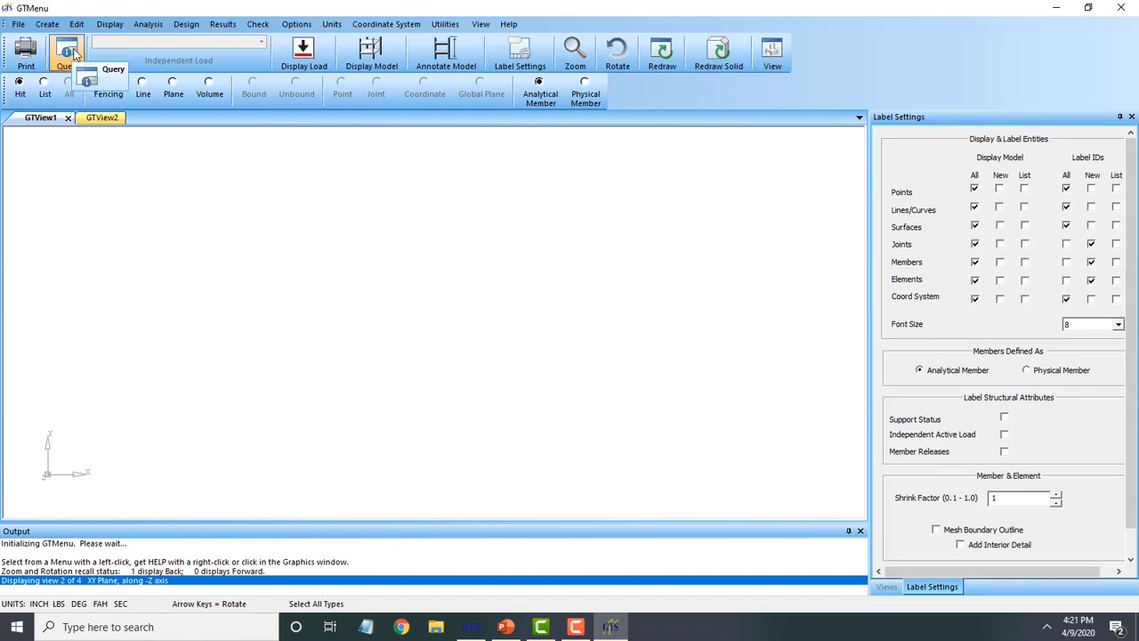
Step: Set the active length unit to feet
{"action": "left_click", "coordinate": [332, 27]}
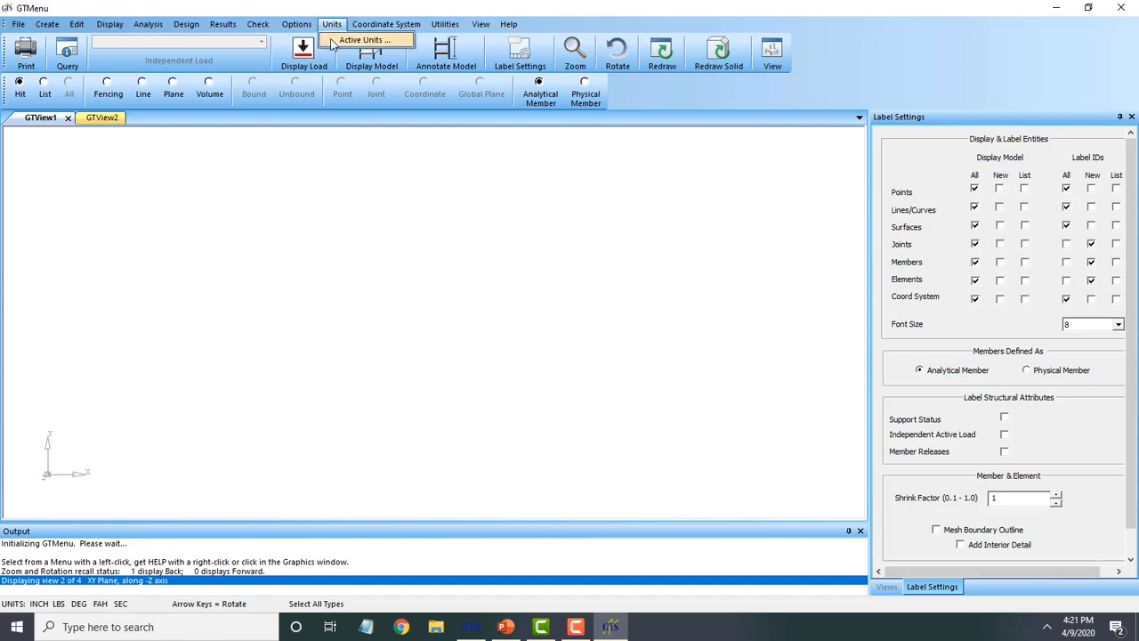
{"action": "left_click", "coordinate": [331, 42]}
{"action": "left_click", "coordinate": [174, 65]}
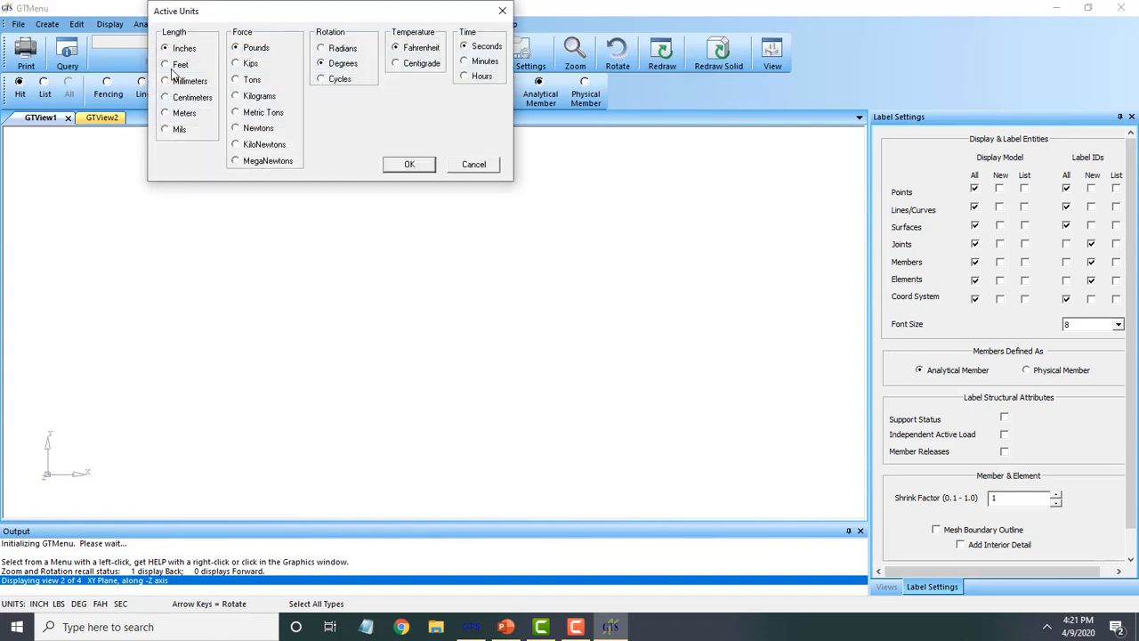
{"action": "left_click", "coordinate": [404, 165]}
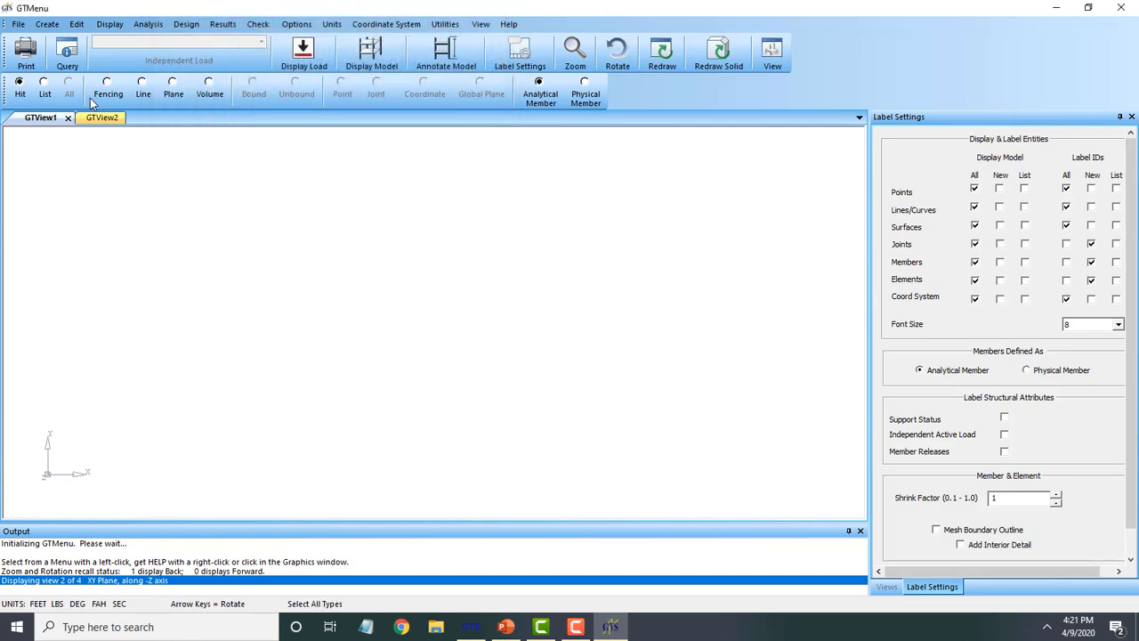
Step: Start placing members and set their material to STEEL
{"action": "left_click", "coordinate": [48, 25]}
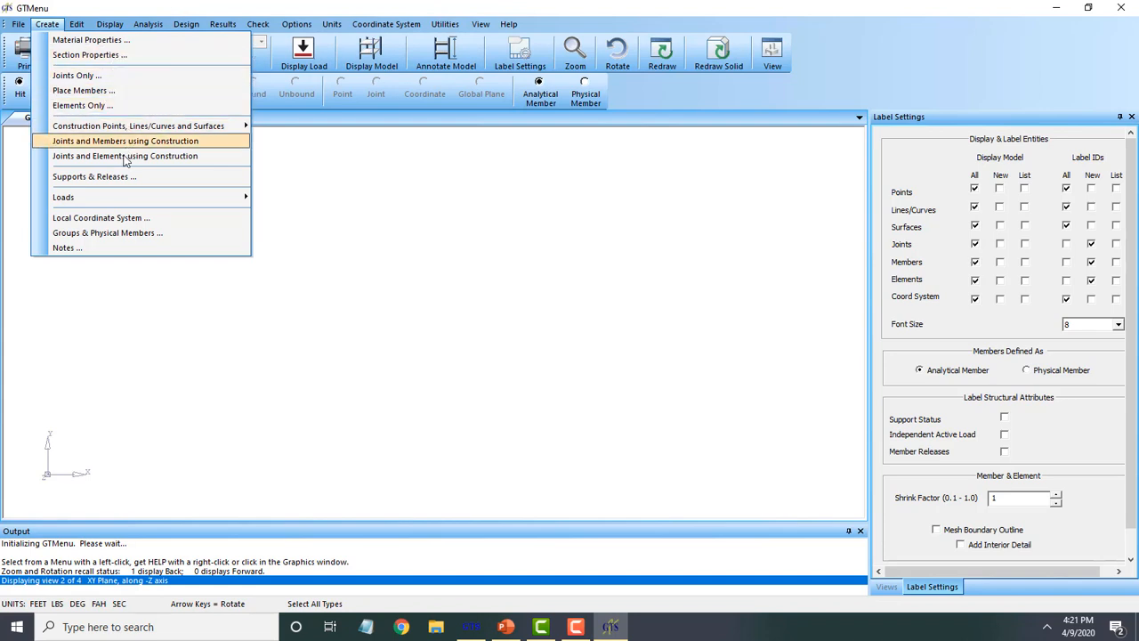
{"action": "left_click", "coordinate": [133, 92]}
{"action": "mouse_move", "coordinate": [134, 94]}
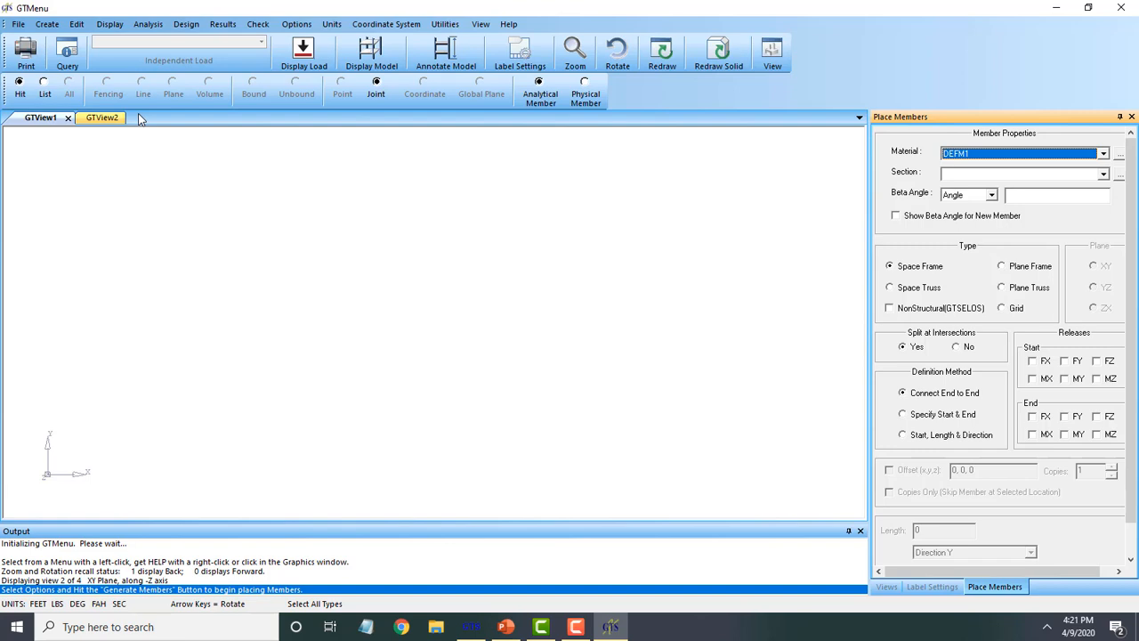
{"action": "left_click", "coordinate": [1054, 155]}
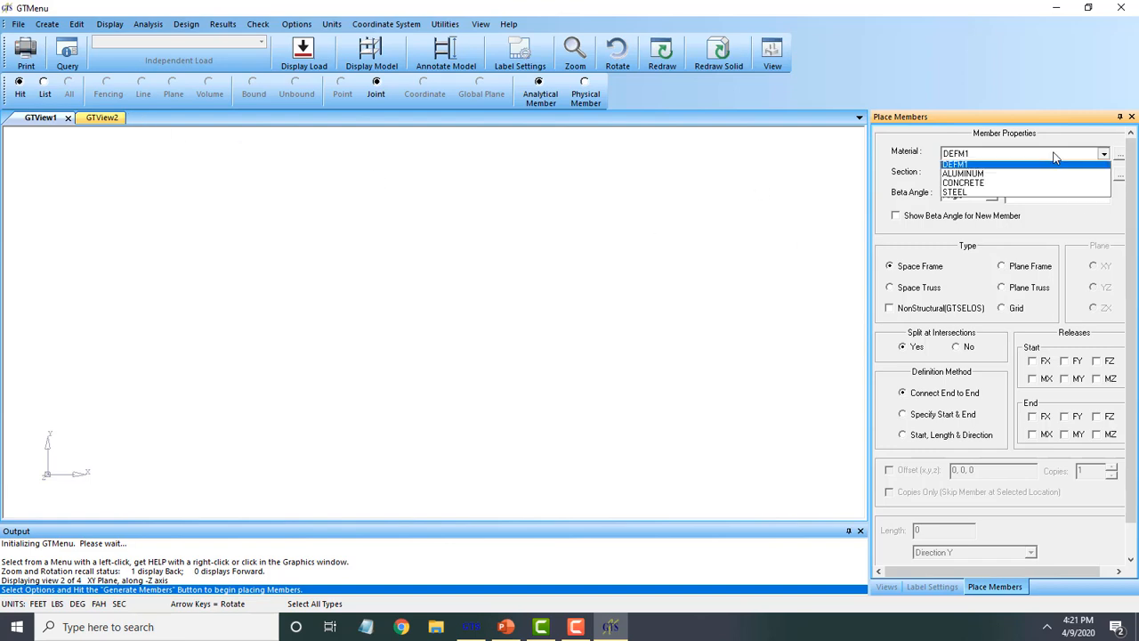
{"action": "left_click", "coordinate": [1022, 194]}
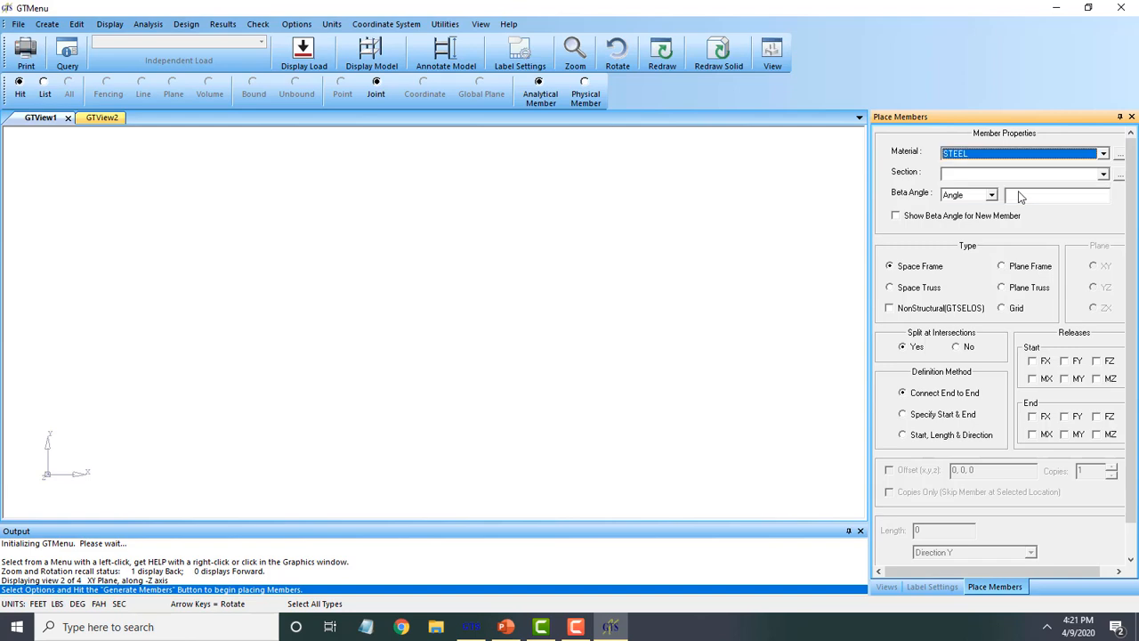
Step: Store the sections TUB1.5X1.5, TUB0.5X0.5 and TUB1.0X2.0 from the user-defined table T15 as section properties
{"action": "left_click", "coordinate": [1119, 174]}
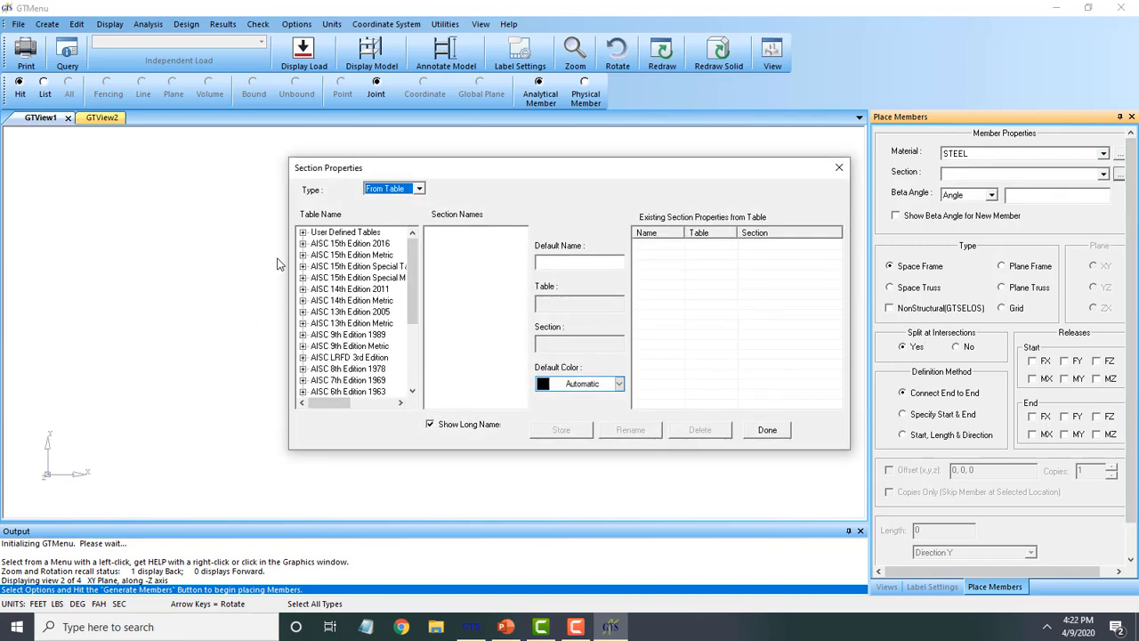
{"action": "double_click", "coordinate": [336, 232]}
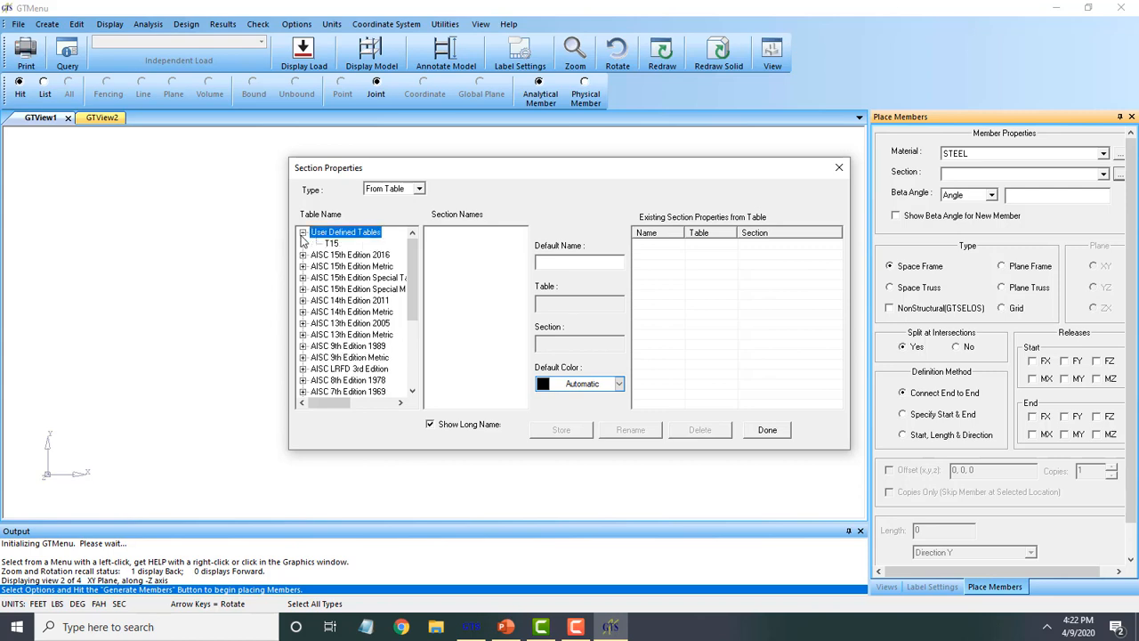
{"action": "left_click", "coordinate": [331, 243]}
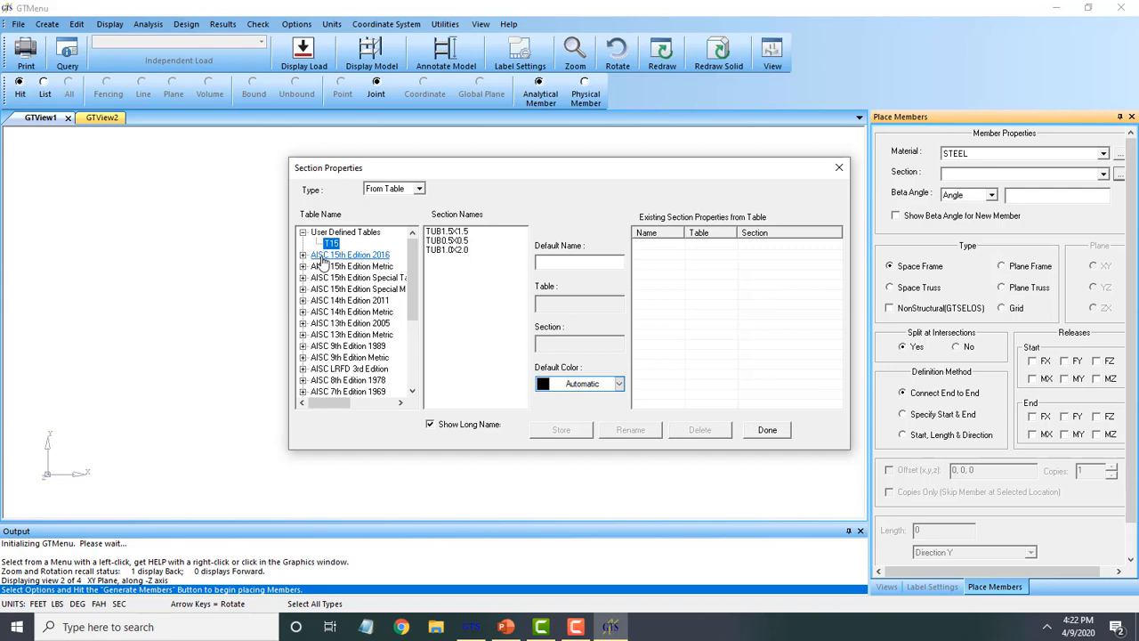
{"action": "left_click", "coordinate": [463, 233]}
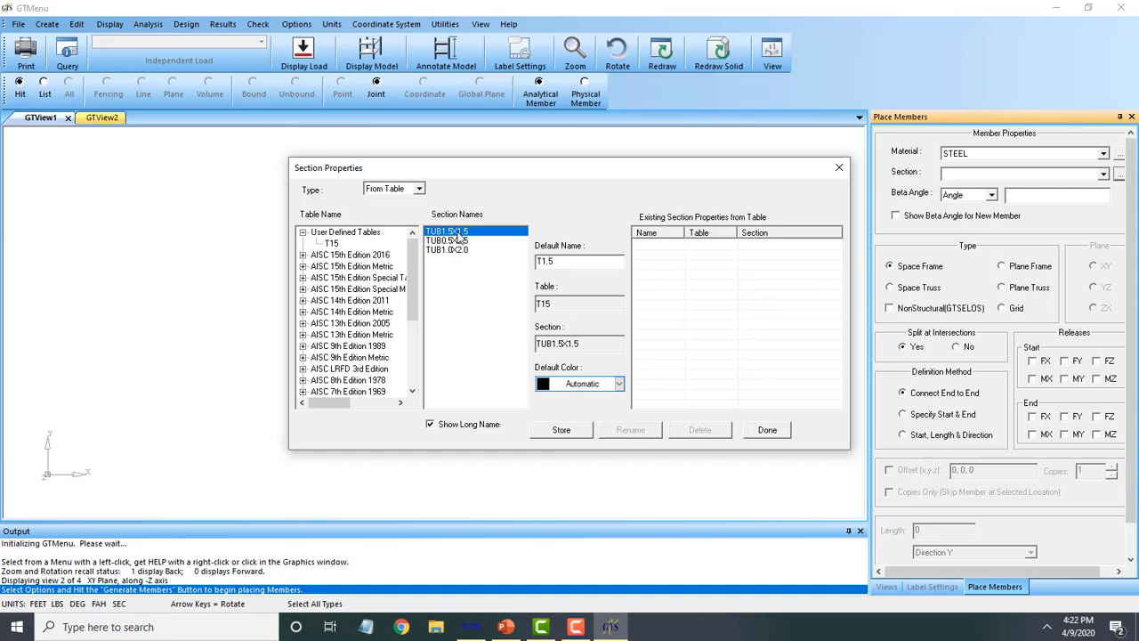
{"action": "double_click", "coordinate": [458, 232]}
{"action": "double_click", "coordinate": [467, 241]}
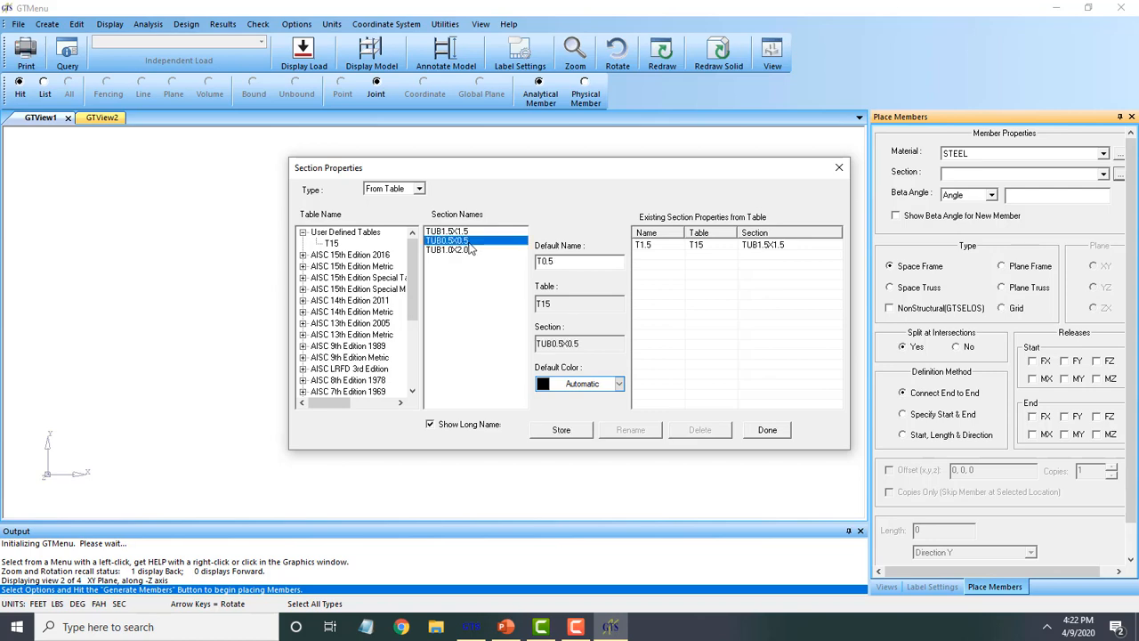
{"action": "double_click", "coordinate": [458, 251]}
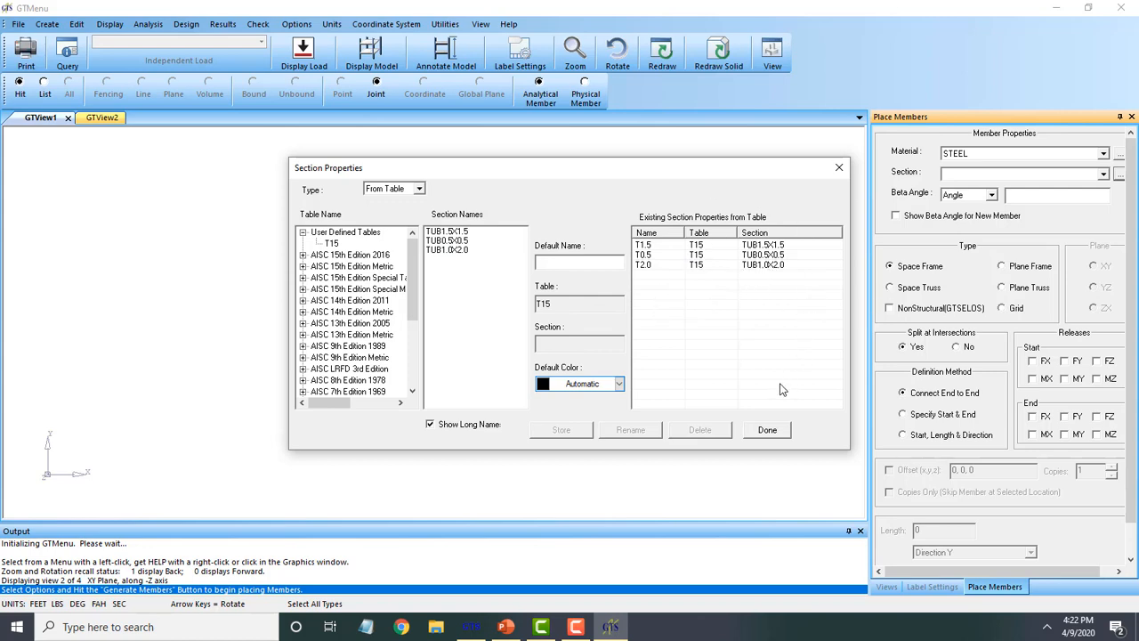
{"action": "left_click", "coordinate": [767, 430]}
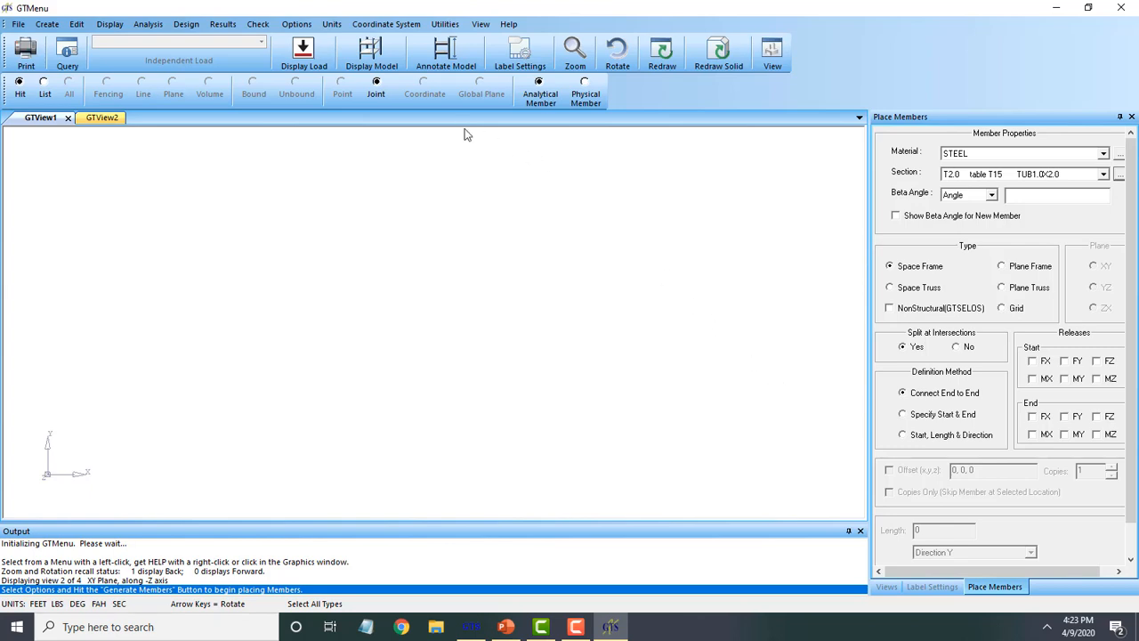
Step: Define members by Start, Length & Direction with coordinate reference, using section T2.0 (TUB1.0X2.0)
{"action": "left_click", "coordinate": [961, 436]}
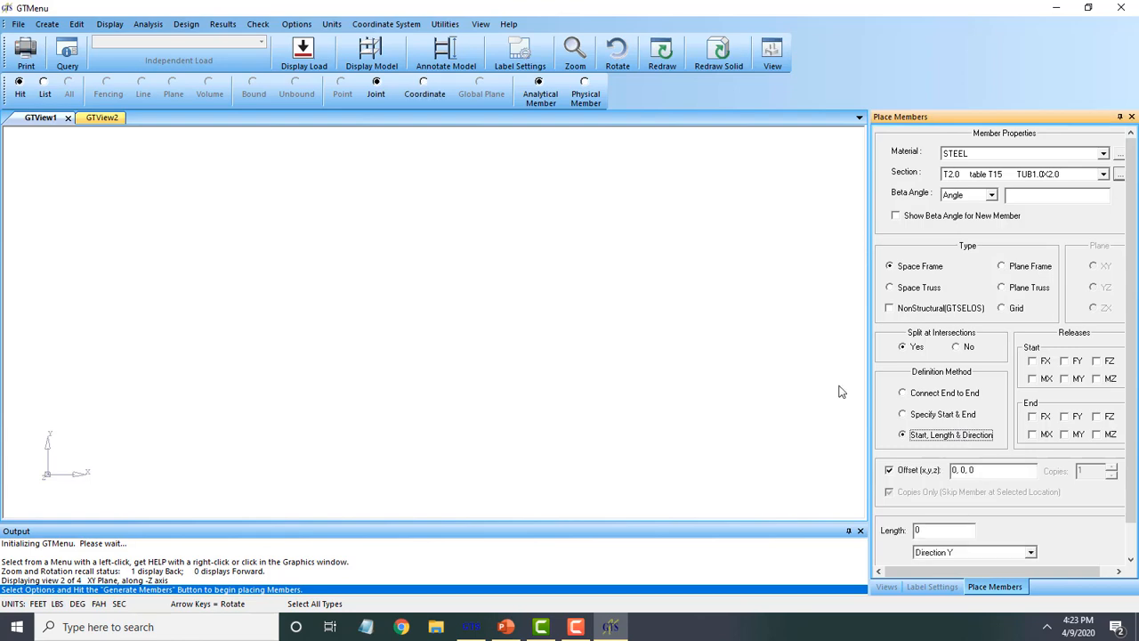
{"action": "left_click", "coordinate": [418, 100]}
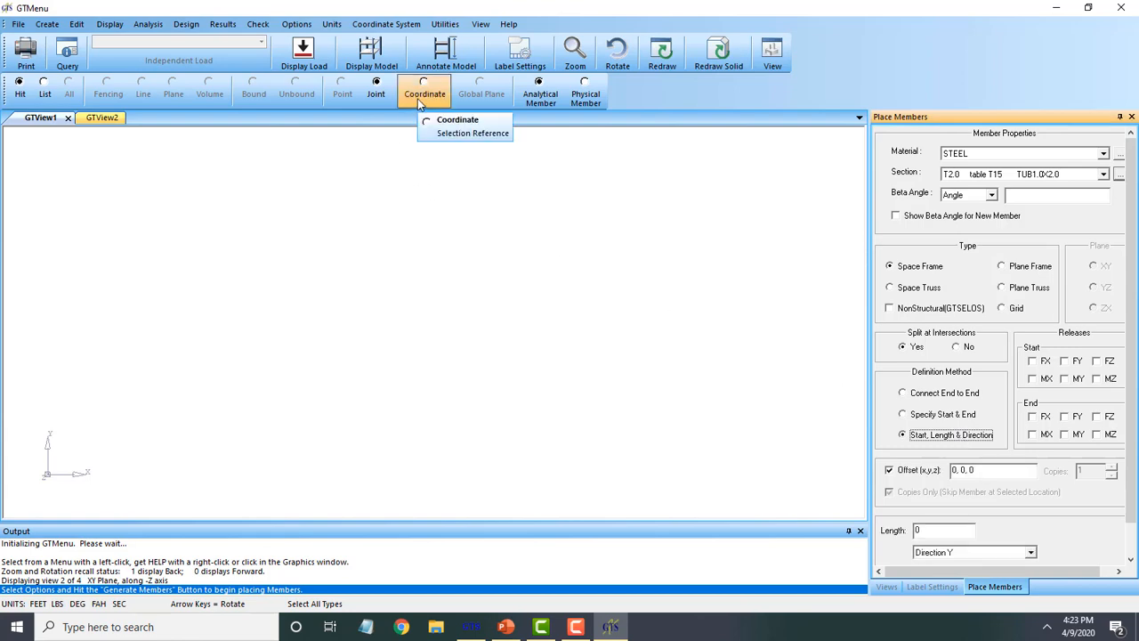
{"action": "left_click", "coordinate": [417, 99]}
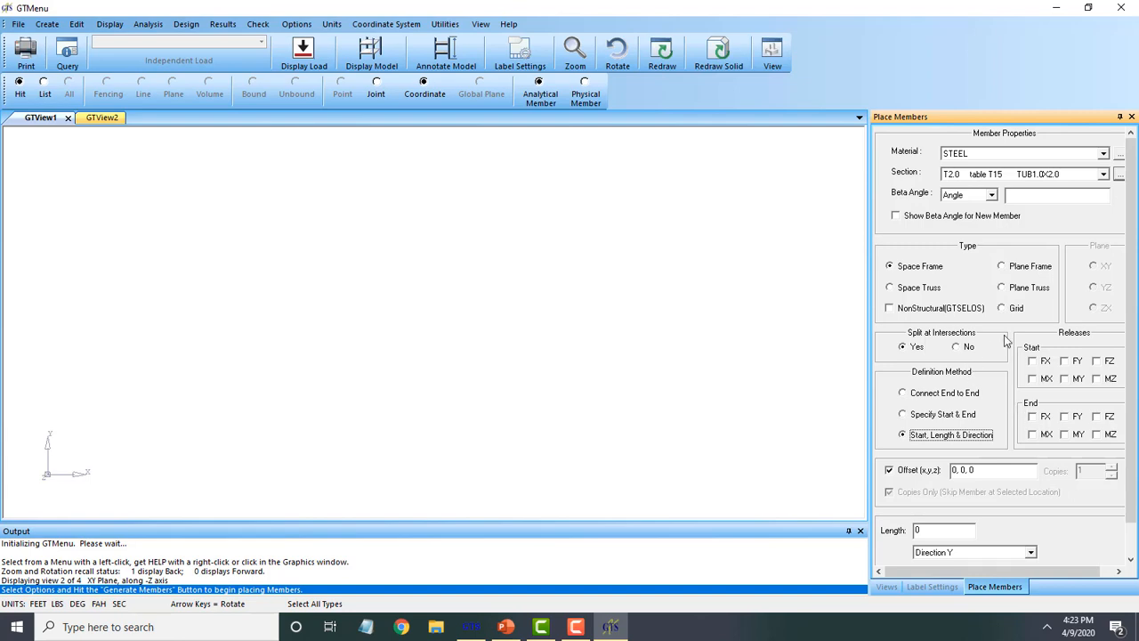
{"action": "left_click", "coordinate": [1103, 175]}
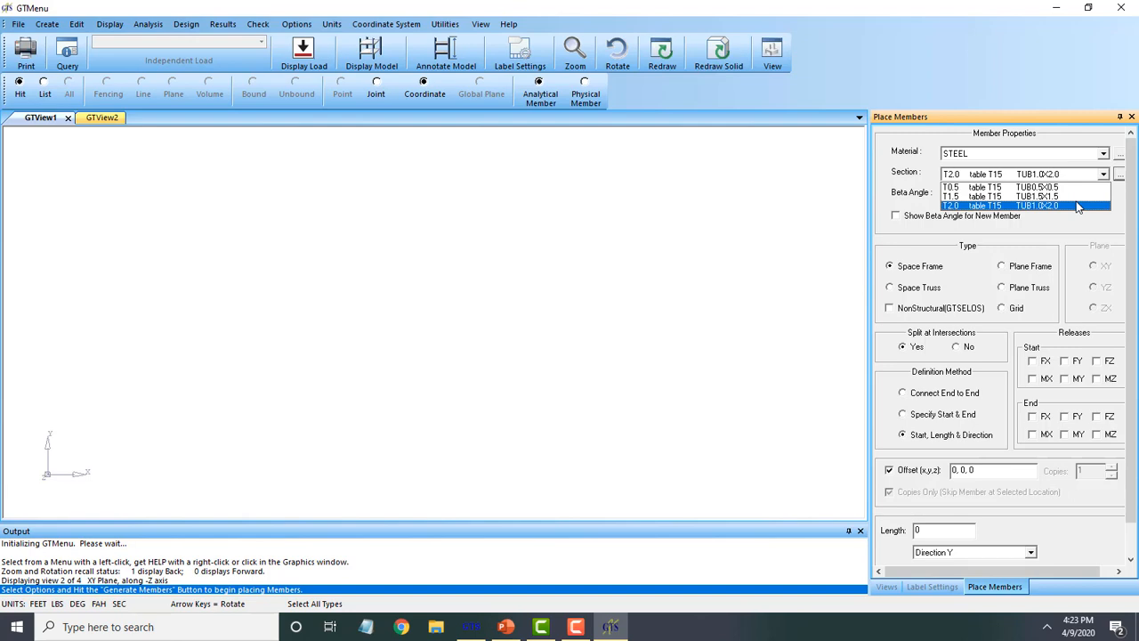
{"action": "left_click", "coordinate": [1077, 205]}
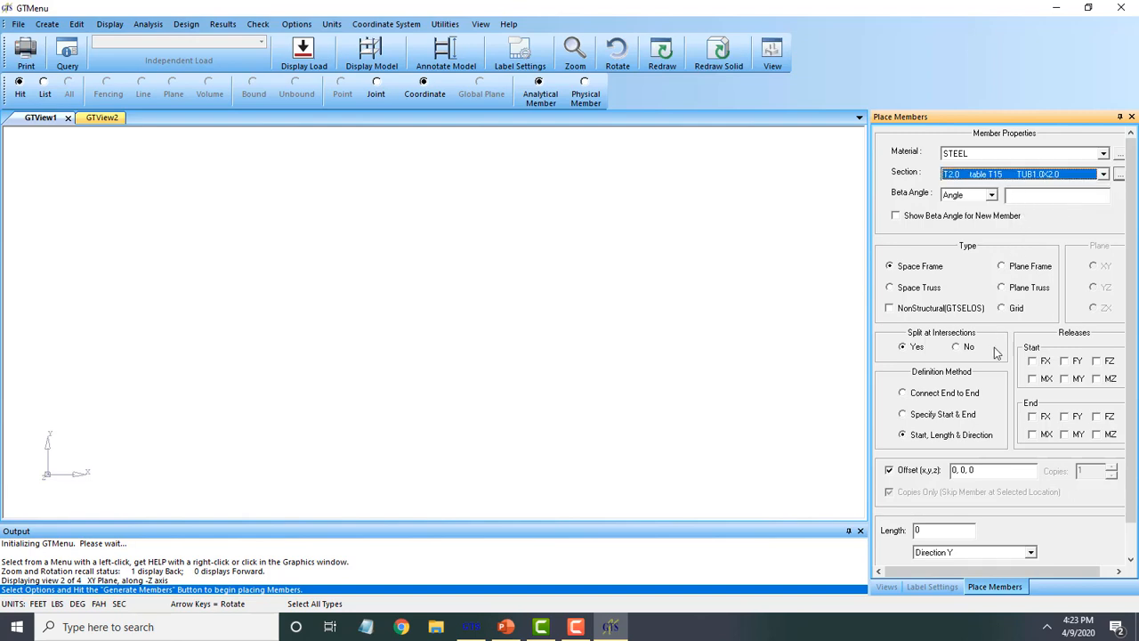
Step: Generate and store a 1.66667 ft member in direction Y starting at the origin
{"action": "left_click_drag", "start_coordinate": [1128, 382], "coordinate": [1129, 422]}
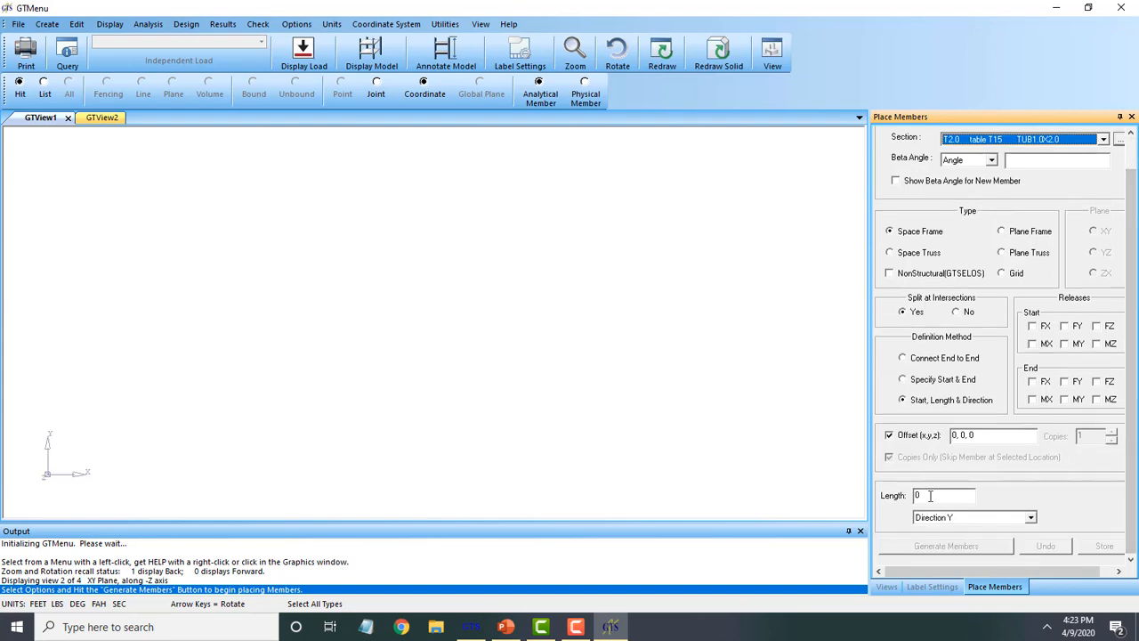
{"action": "left_click_drag", "start_coordinate": [931, 496], "coordinate": [778, 445]}
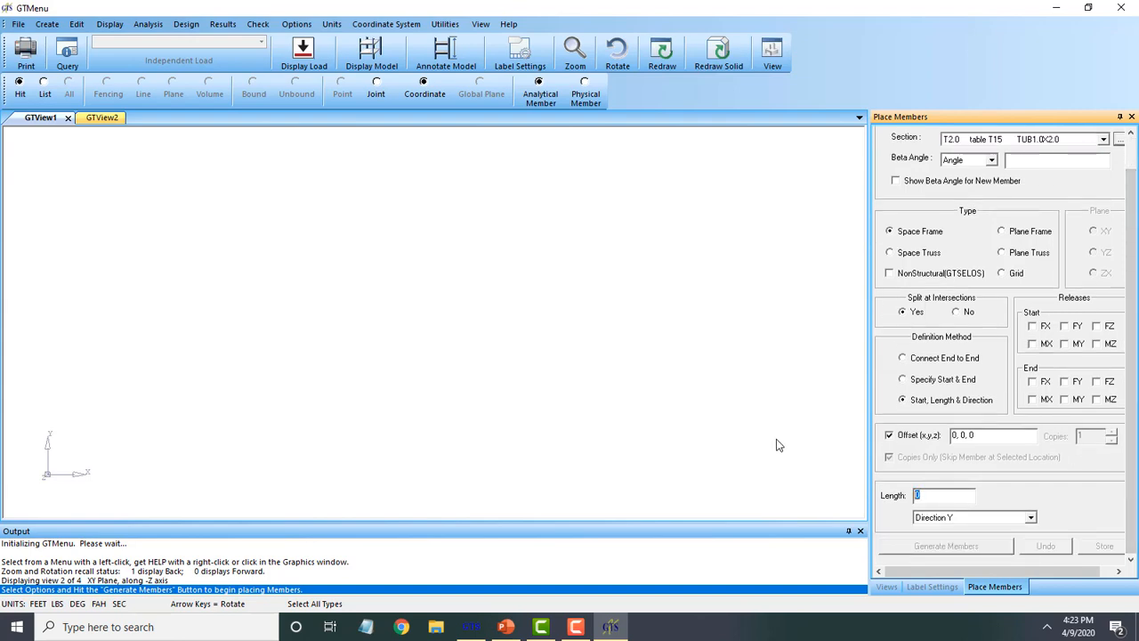
{"action": "type", "text": "1.66667"}
{"action": "left_click", "coordinate": [998, 431]}
{"action": "left_click", "coordinate": [946, 546]}
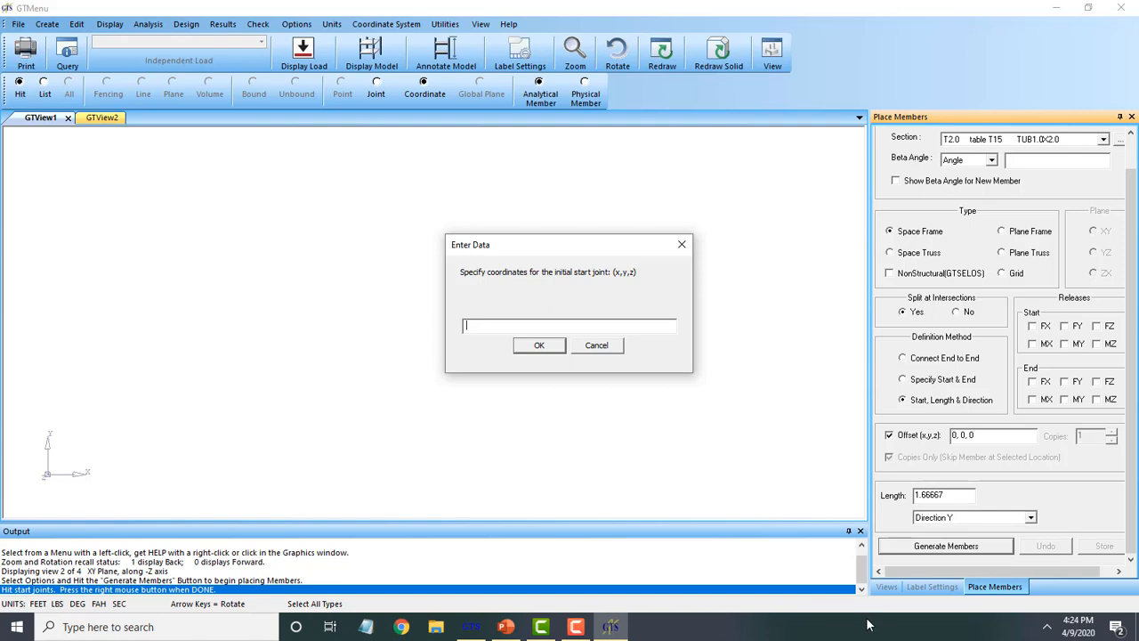
{"action": "type", "text": "0"}
{"action": "left_click", "coordinate": [538, 346]}
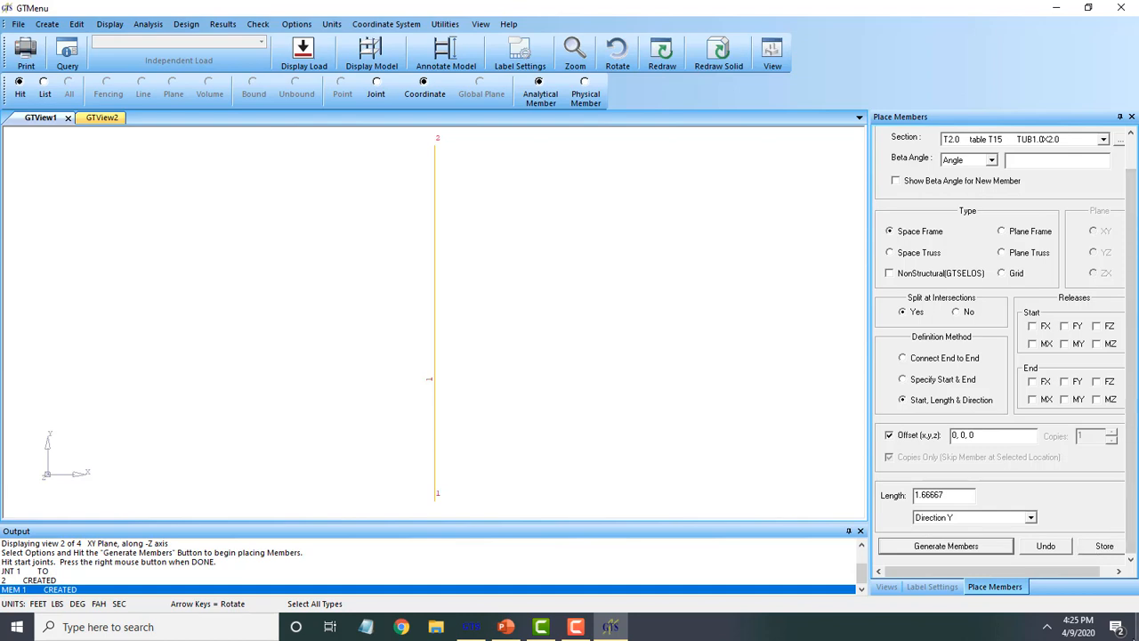
{"action": "left_click", "coordinate": [1105, 549]}
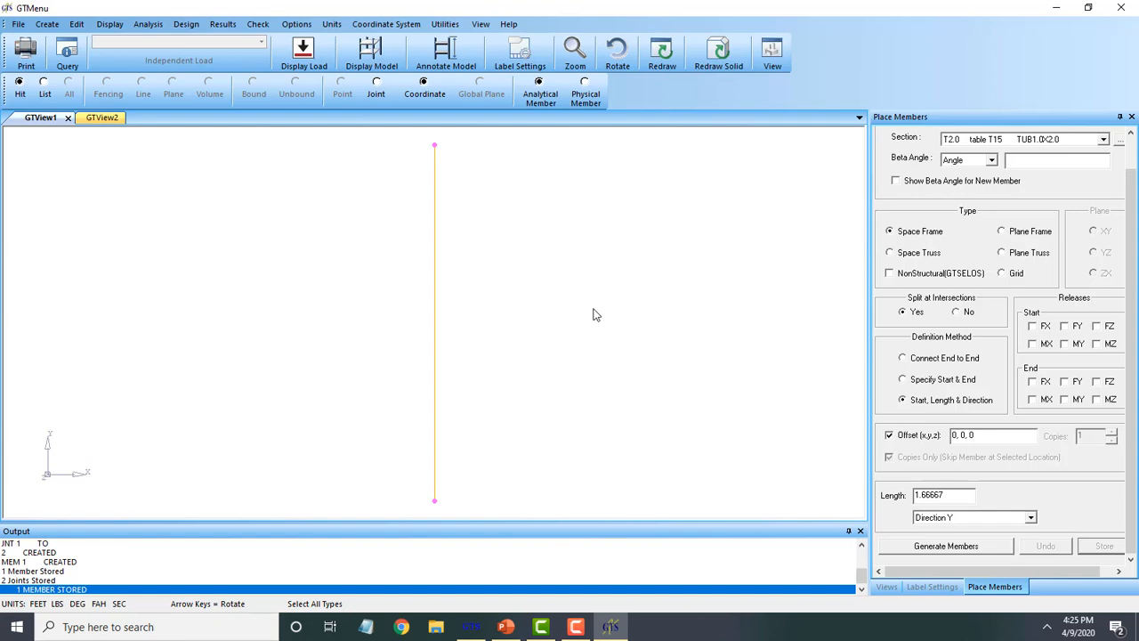
Step: In isometric view, generate a copy of the vertical member offset 0, 0, 2.66667 from its lower joint and store it
{"action": "key", "text": "i"}
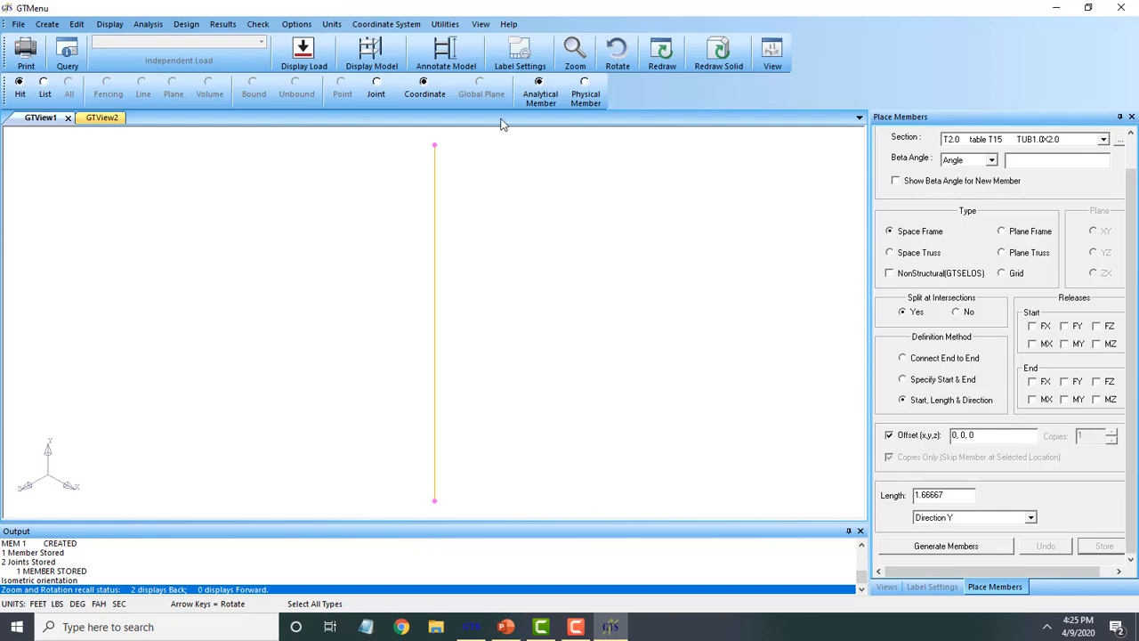
{"action": "left_click", "coordinate": [392, 92]}
{"action": "left_click", "coordinate": [1003, 436]}
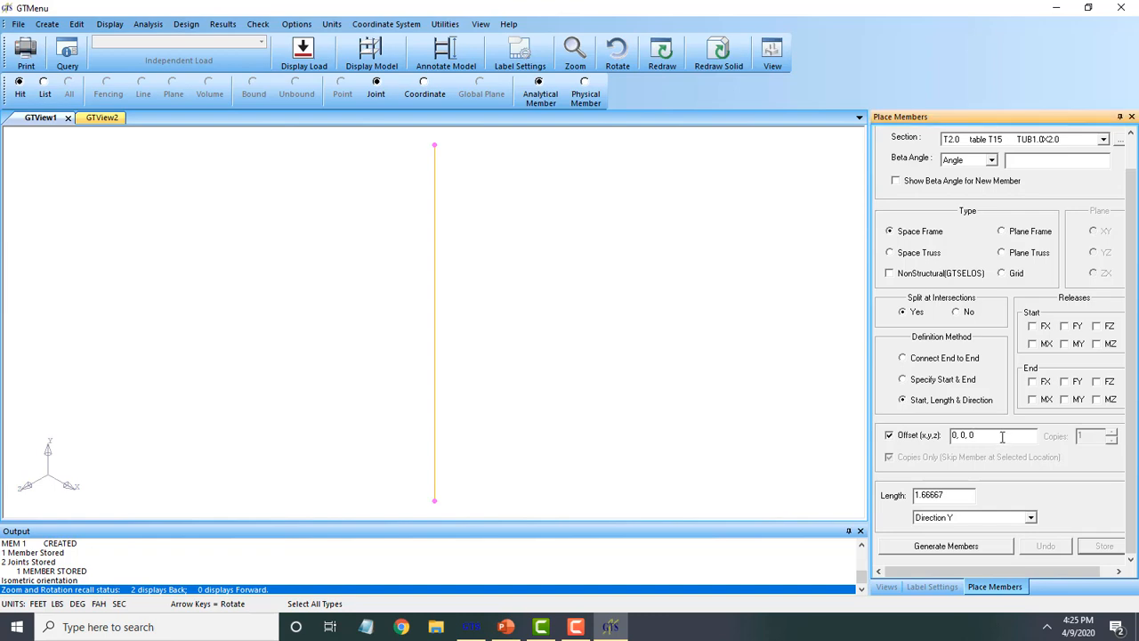
{"action": "key", "text": "BackSpace"}
{"action": "type", "text": "2'8"}
{"action": "key", "text": "Tab"}
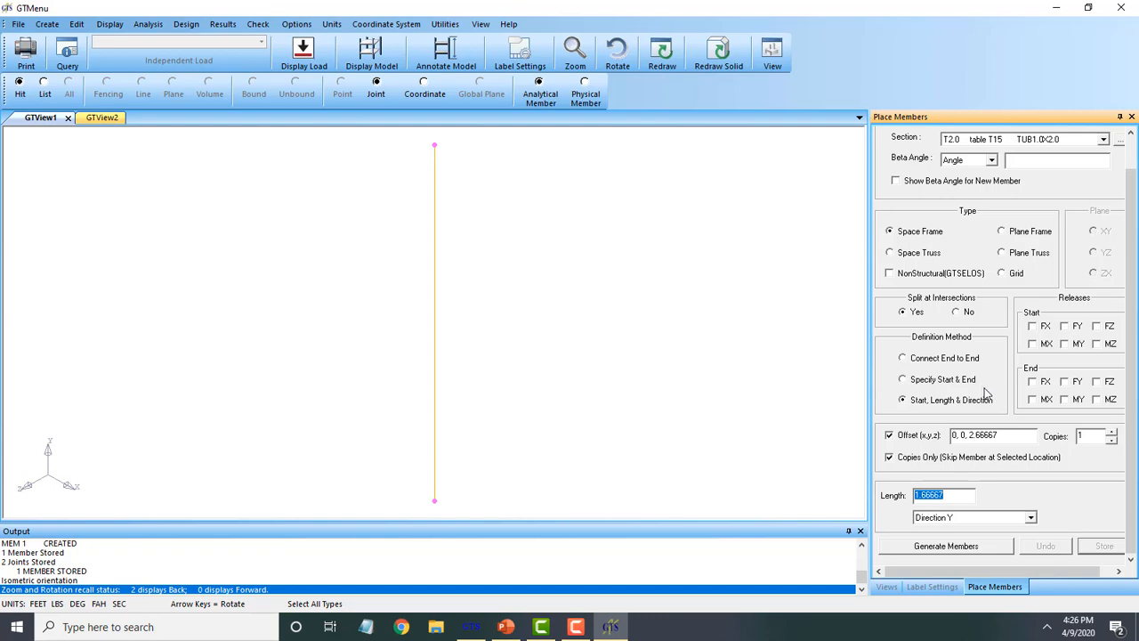
{"action": "left_click", "coordinate": [952, 545]}
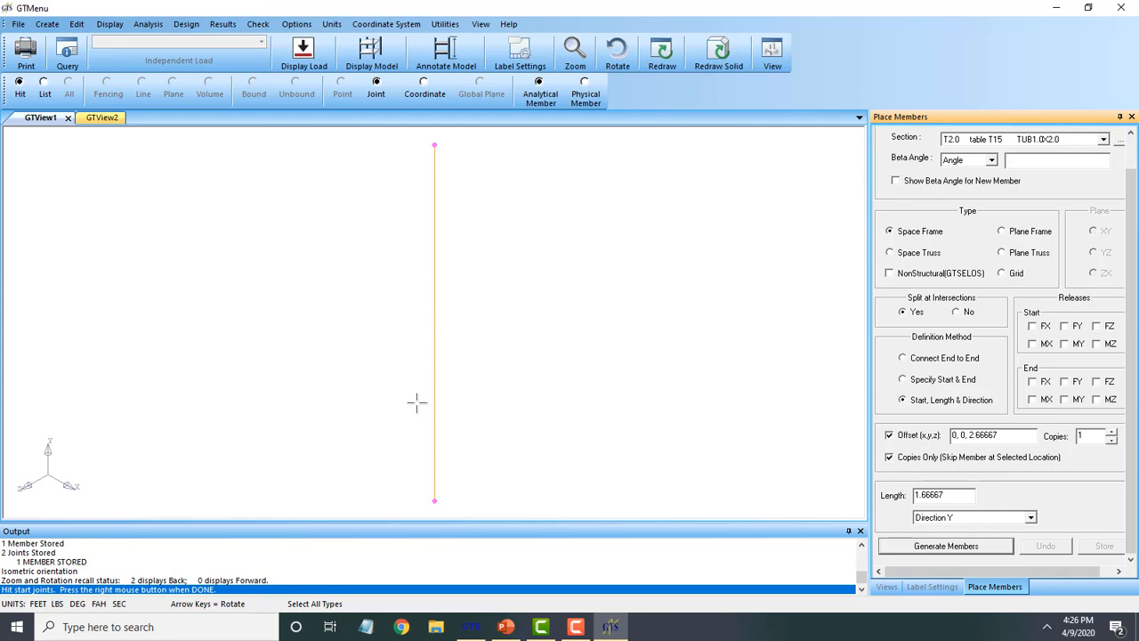
{"action": "left_click", "coordinate": [434, 499]}
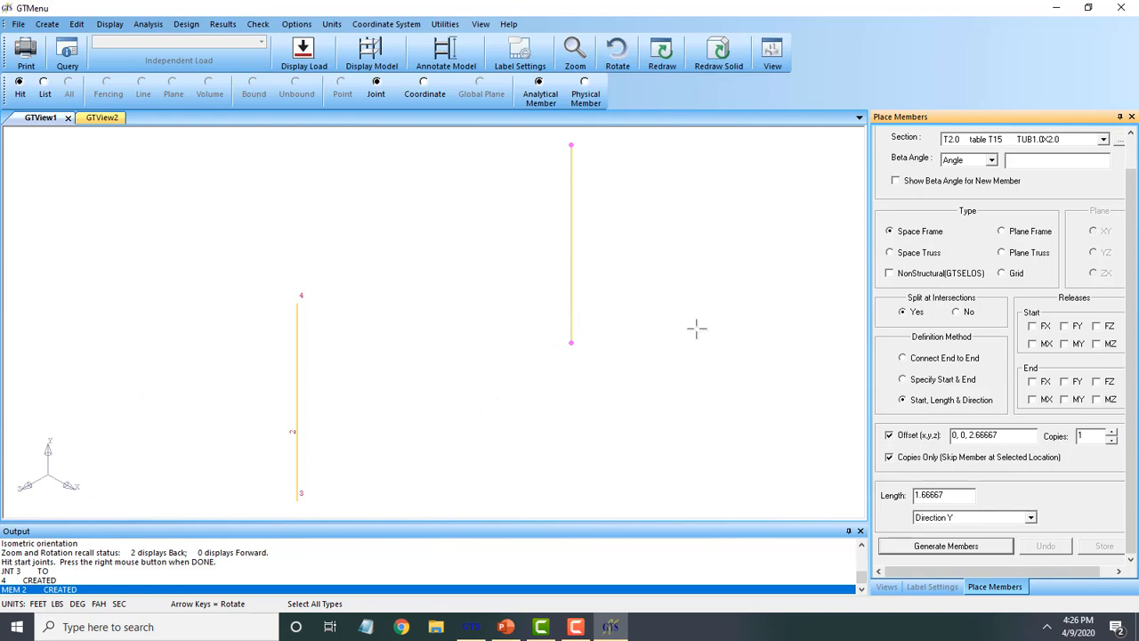
{"action": "right_click", "coordinate": [754, 394]}
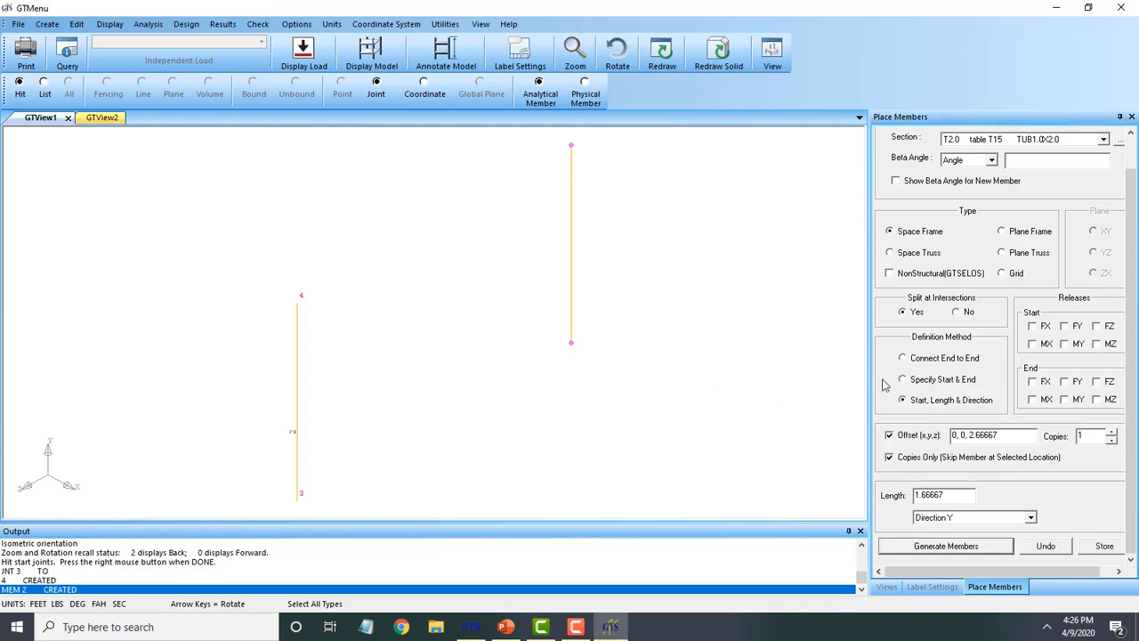
{"action": "left_click", "coordinate": [1101, 546]}
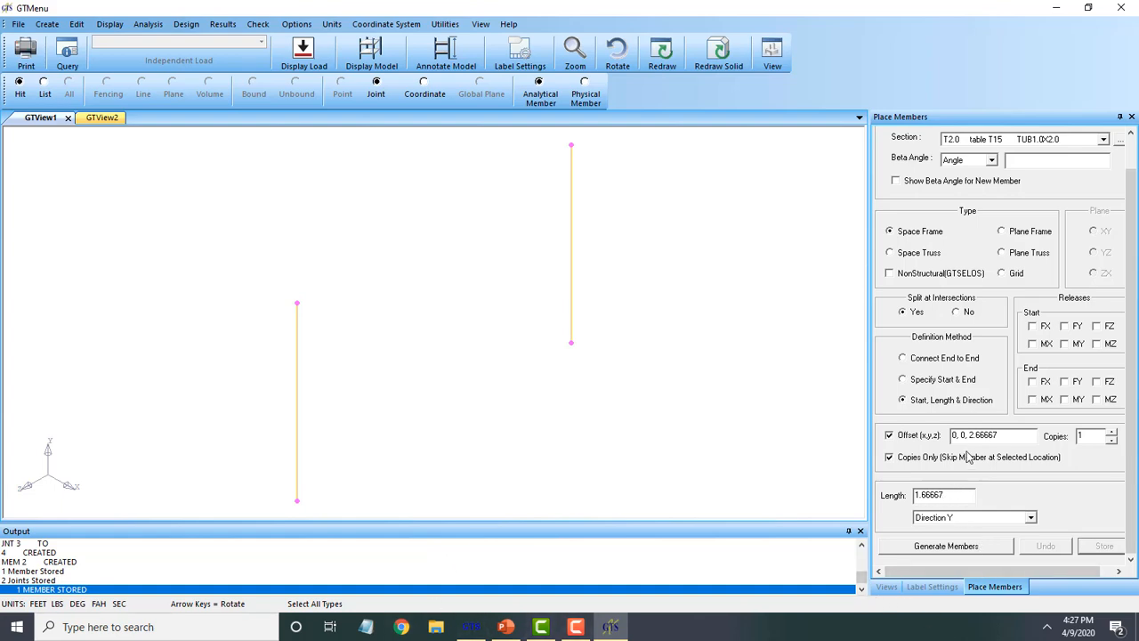
Step: Generate copies of both vertical members offset 19, 0, 0 from their lower joints and store them
{"action": "left_click_drag", "start_coordinate": [1001, 434], "coordinate": [970, 436]}
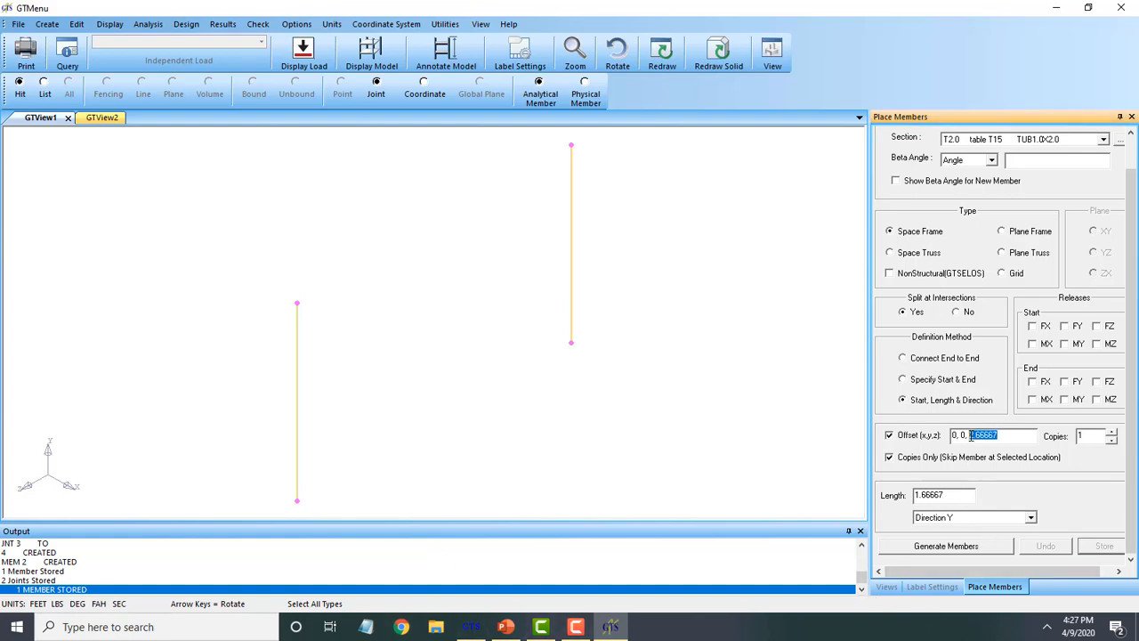
{"action": "type", "text": "0"}
{"action": "key", "text": "BackSpace"}
{"action": "type", "text": "15"}
{"action": "key", "text": "BackSpace"}
{"action": "type", "text": "9, 0, 0"}
{"action": "left_click", "coordinate": [946, 546]}
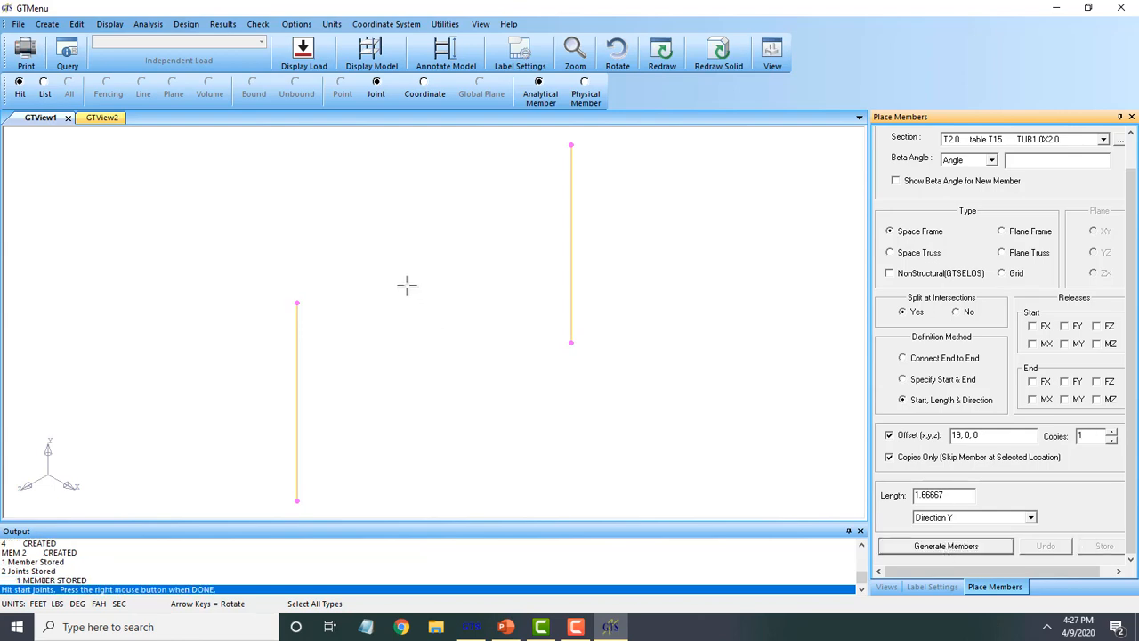
{"action": "left_click", "coordinate": [571, 341]}
{"action": "left_click", "coordinate": [256, 261]}
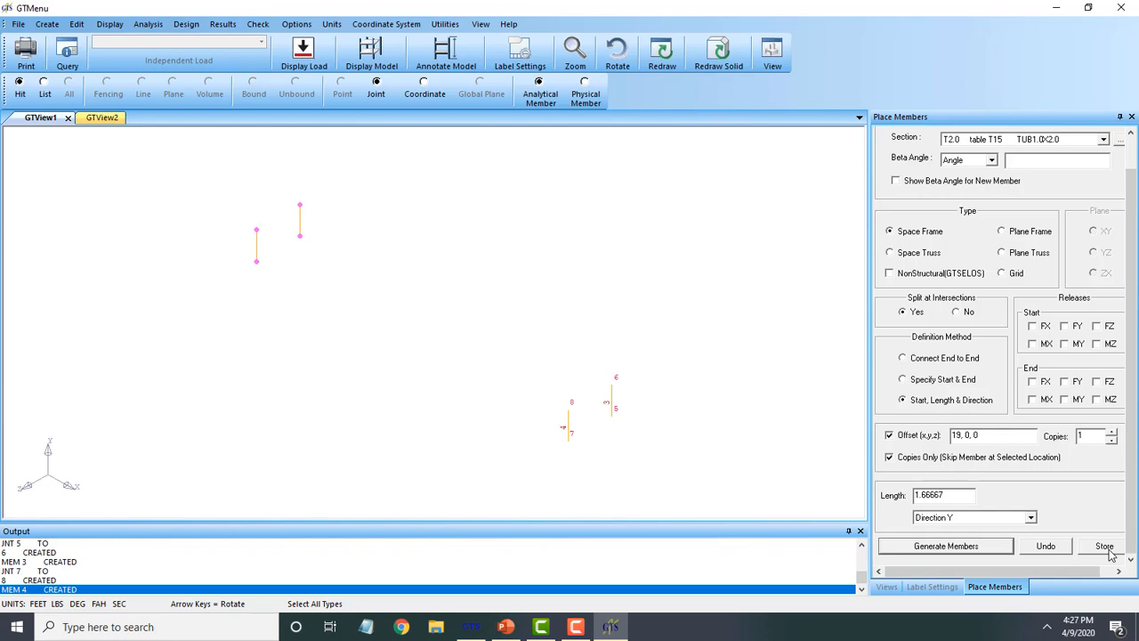
{"action": "left_click", "coordinate": [1106, 547]}
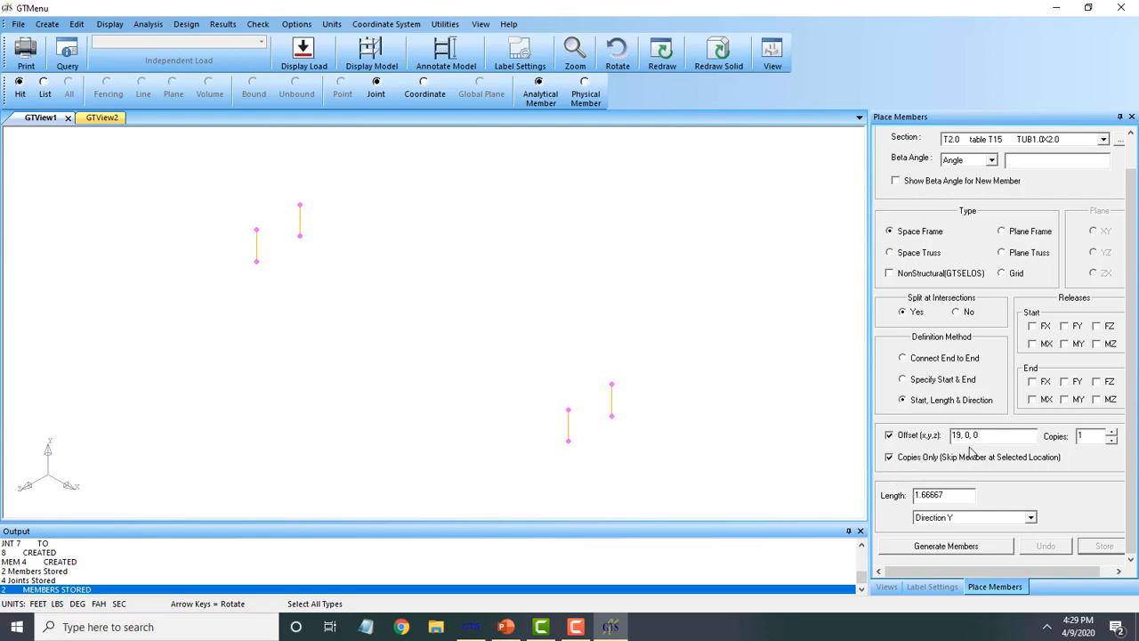
Step: Generate copies of the first two vertical members offset 22, 0, 0 from their lower joints and store them
{"action": "double_click", "coordinate": [955, 436]}
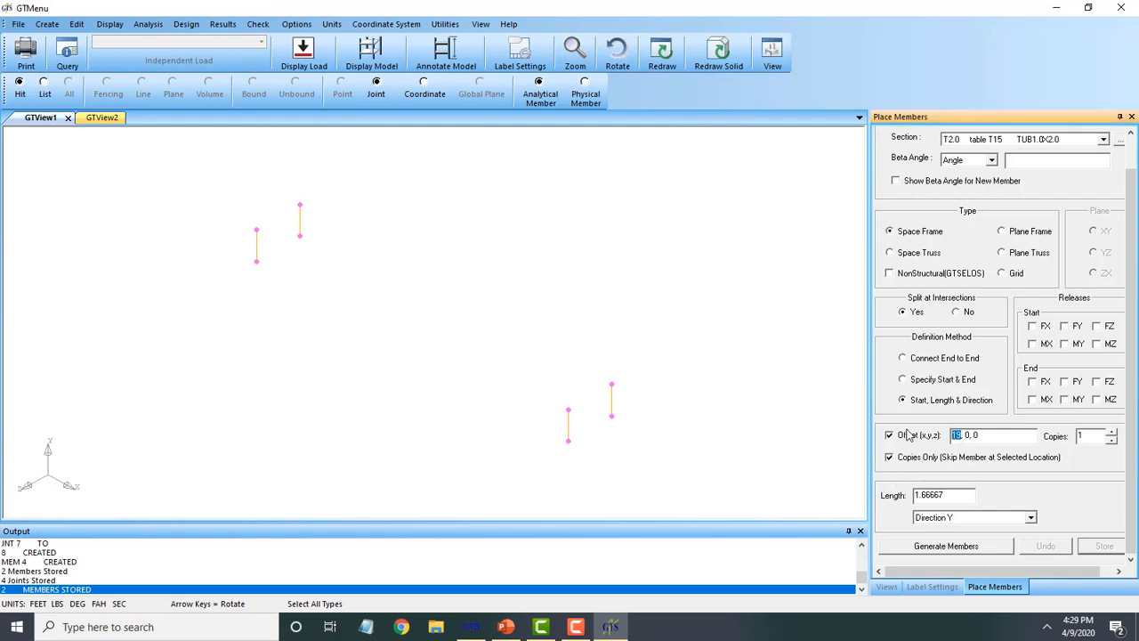
{"action": "type", "text": "22"}
{"action": "left_click", "coordinate": [948, 548]}
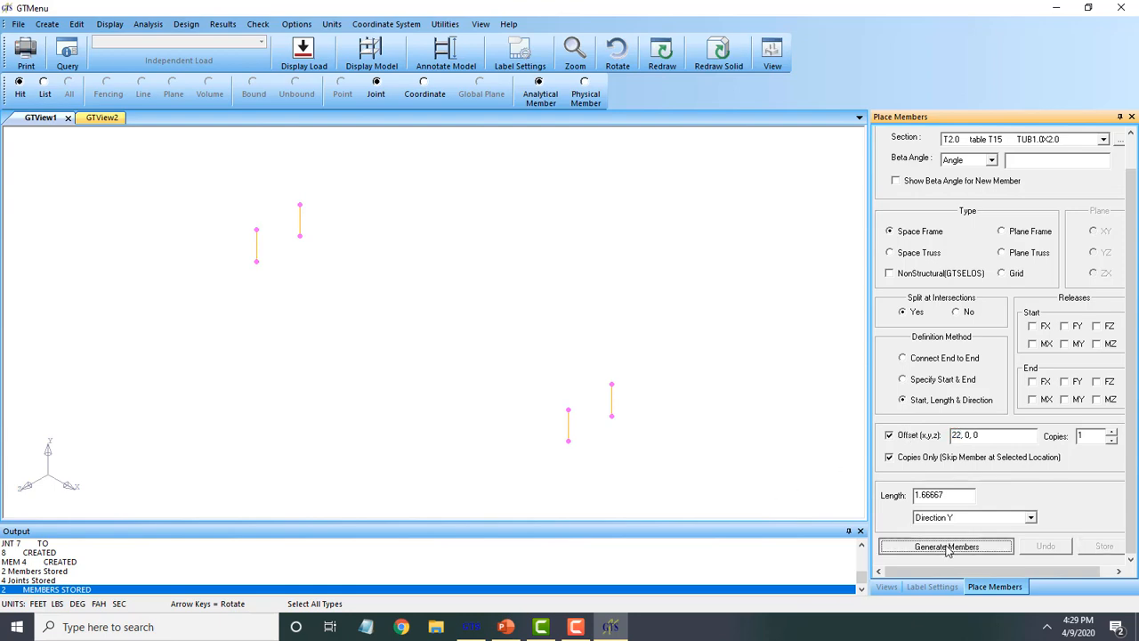
{"action": "left_click", "coordinate": [256, 264]}
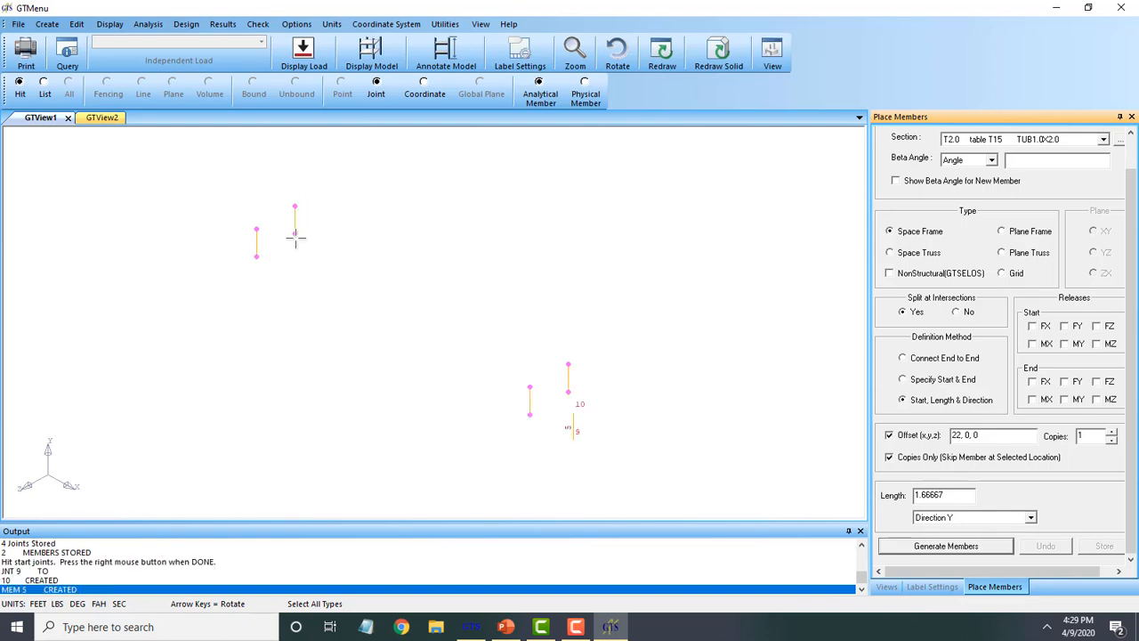
{"action": "left_click", "coordinate": [296, 236]}
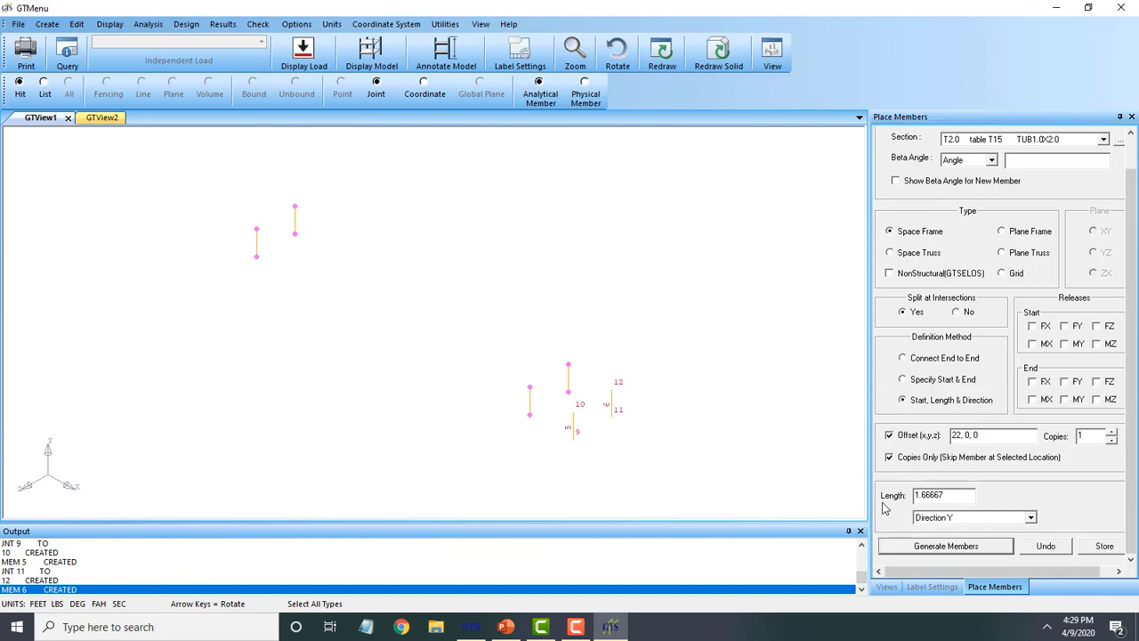
{"action": "left_click", "coordinate": [1104, 546]}
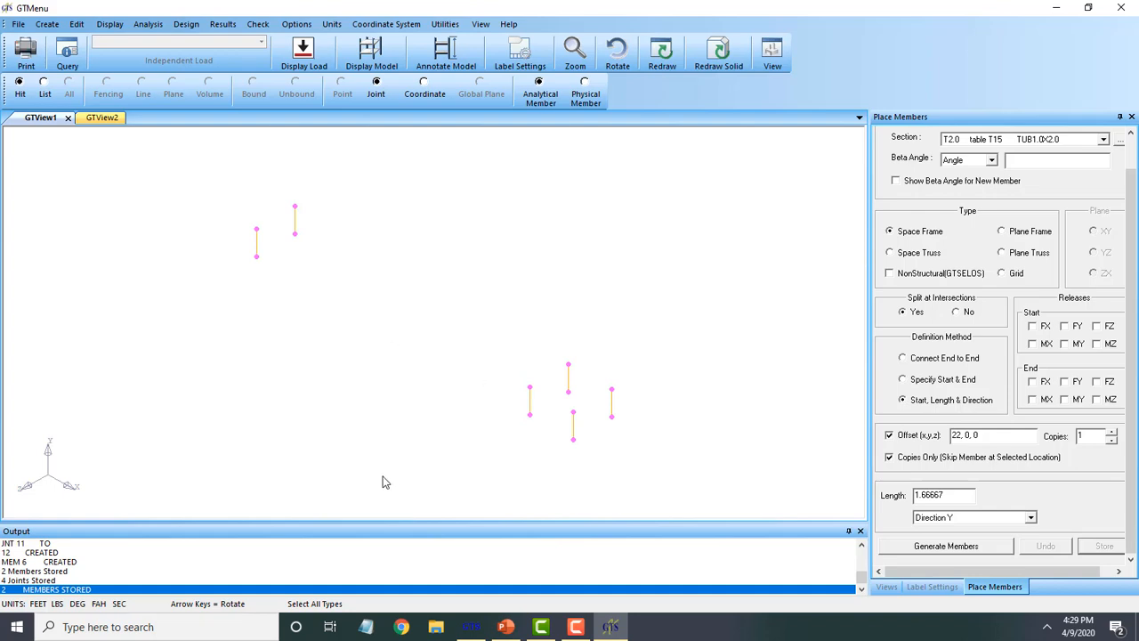
Step: Delete the rear vertical member located 19 ft along X from the origin
{"action": "left_click", "coordinate": [47, 24]}
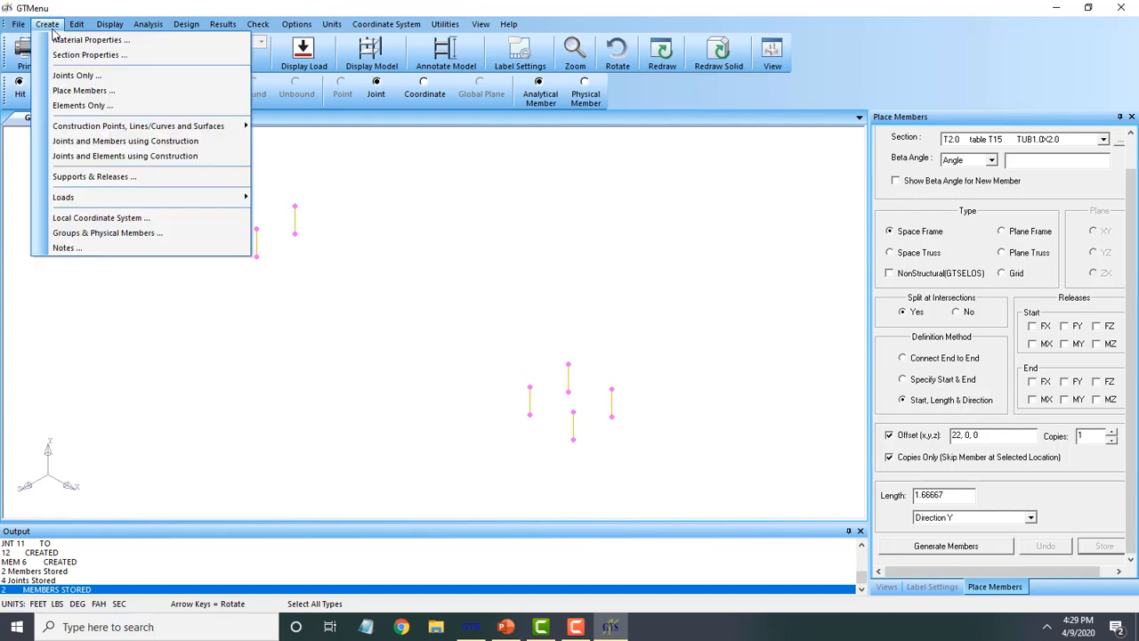
{"action": "mouse_move", "coordinate": [77, 24]}
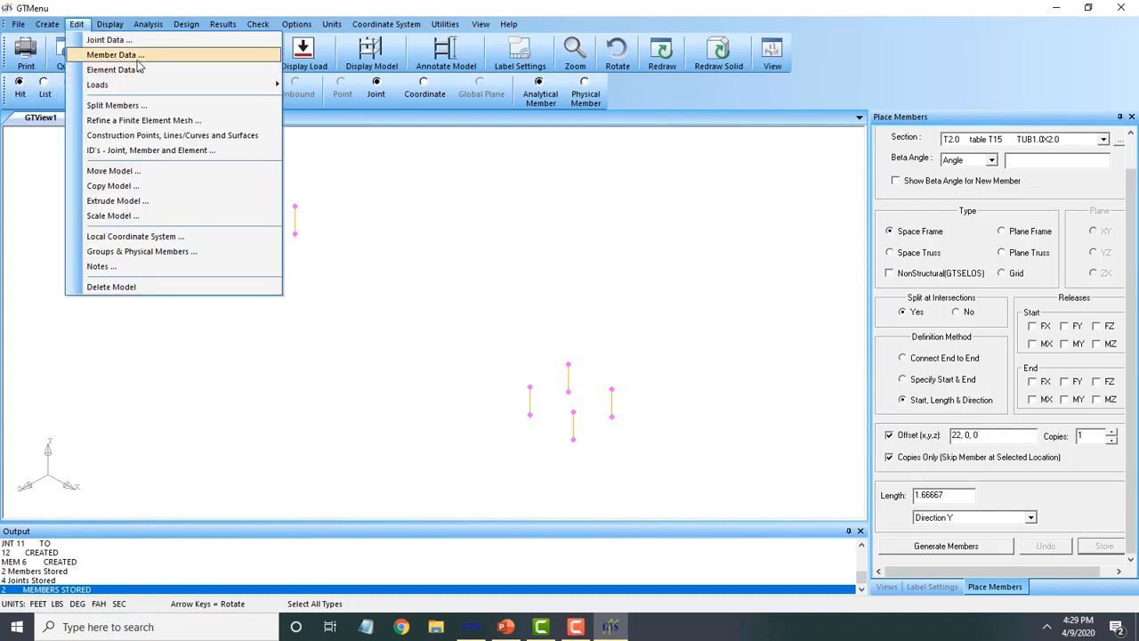
{"action": "left_click", "coordinate": [114, 54]}
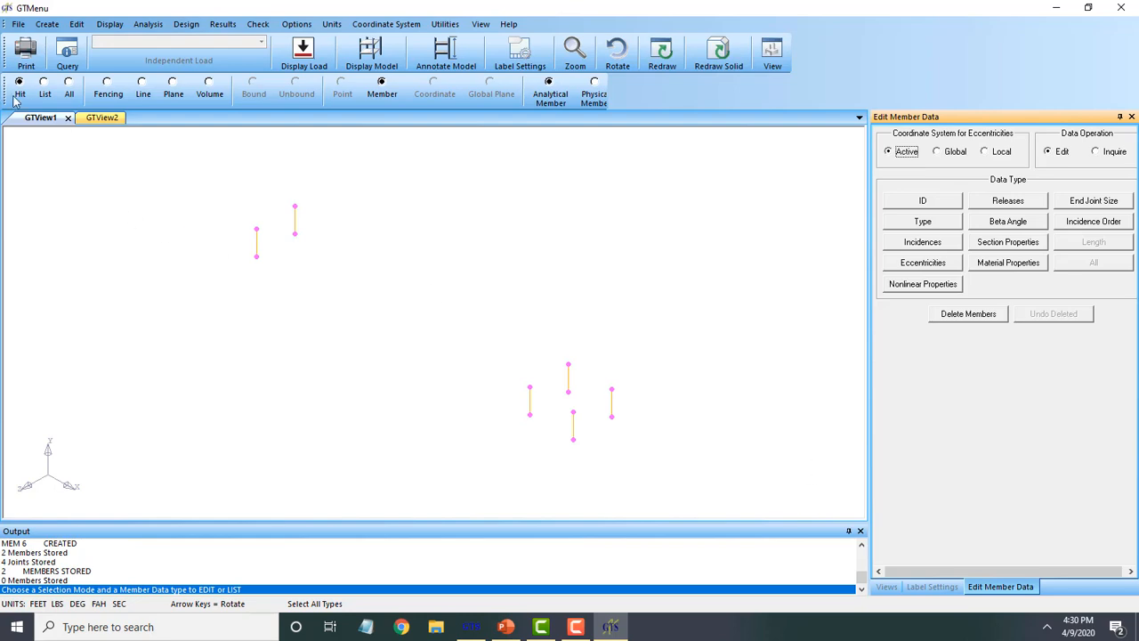
{"action": "left_click", "coordinate": [975, 317]}
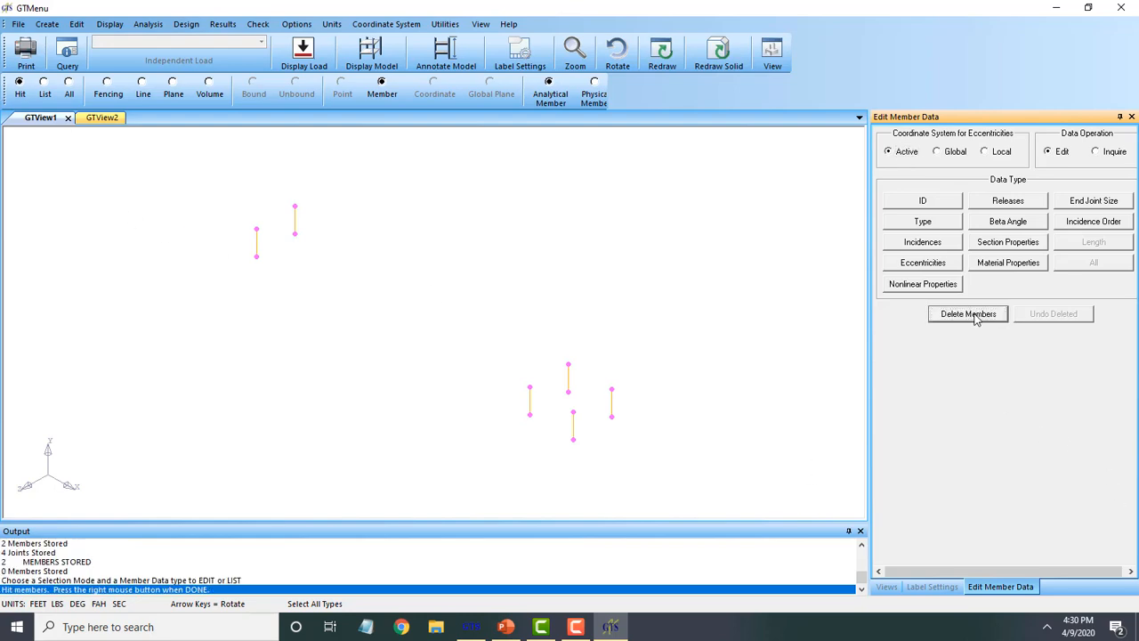
{"action": "left_click", "coordinate": [569, 378]}
{"action": "right_click", "coordinate": [620, 349]}
{"action": "left_click", "coordinate": [561, 341]}
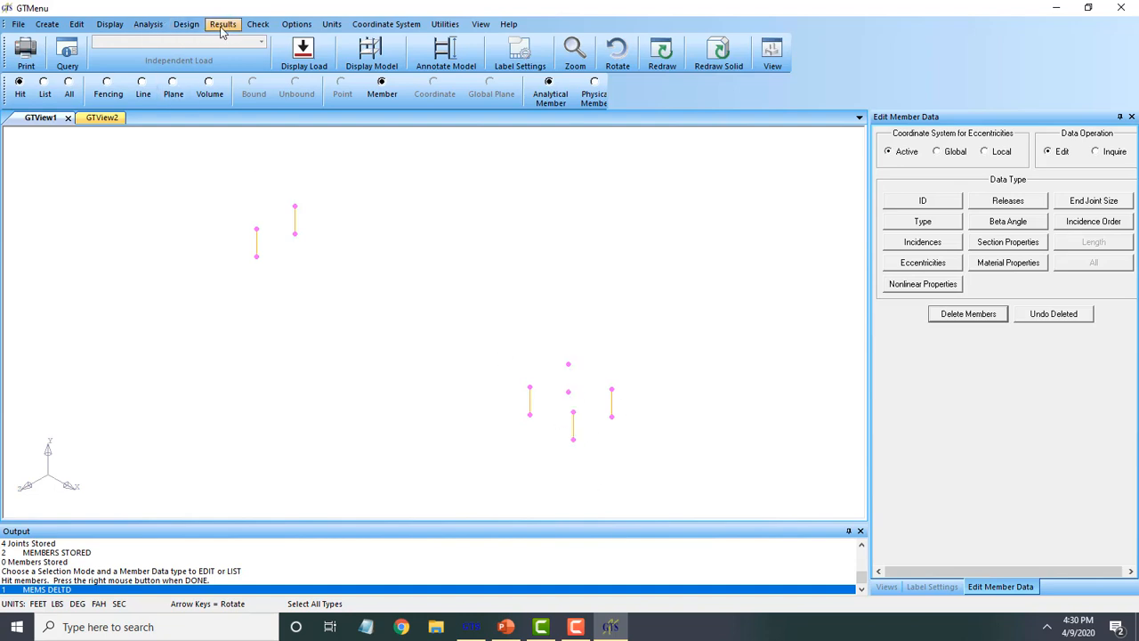
Step: Check the model for floating joints and delete all of them
{"action": "left_click", "coordinate": [78, 25]}
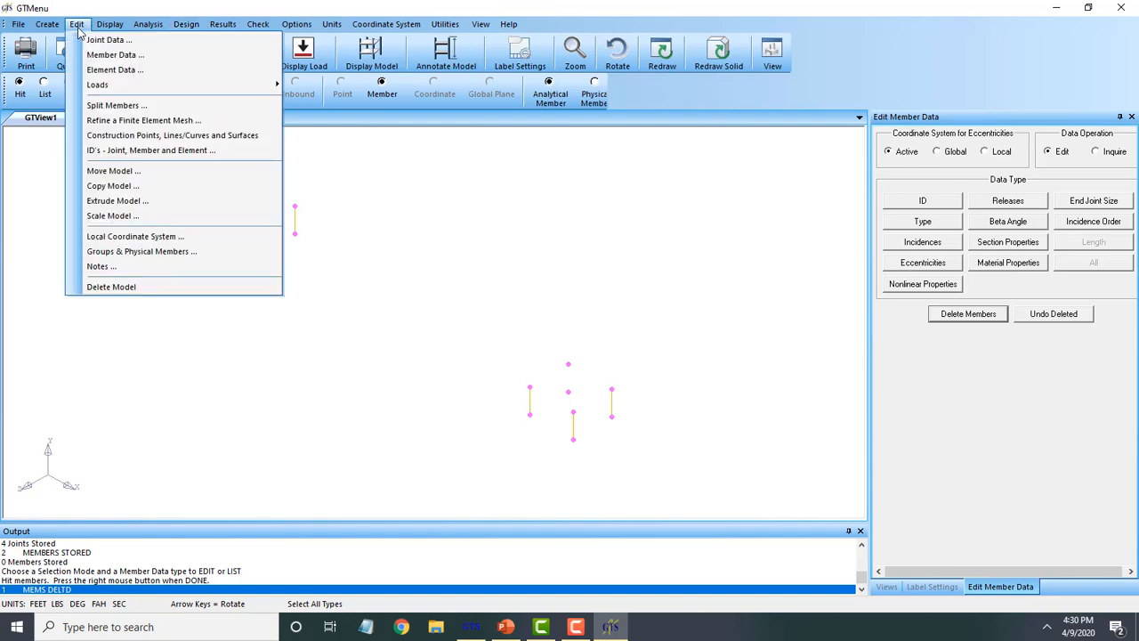
{"action": "left_click", "coordinate": [106, 41]}
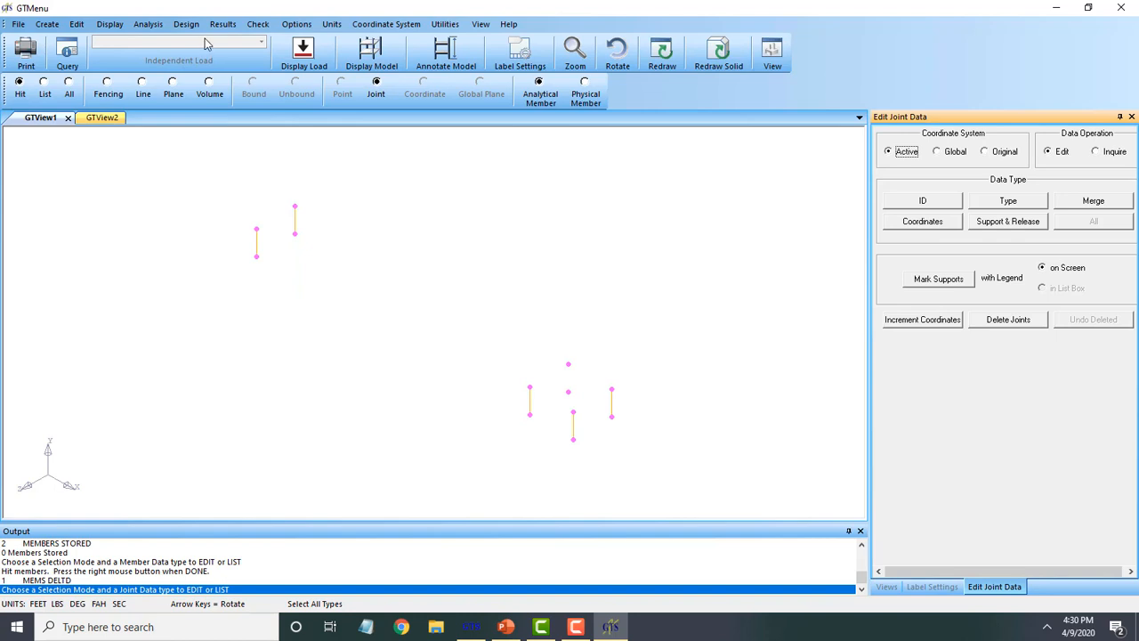
{"action": "left_click", "coordinate": [257, 25]}
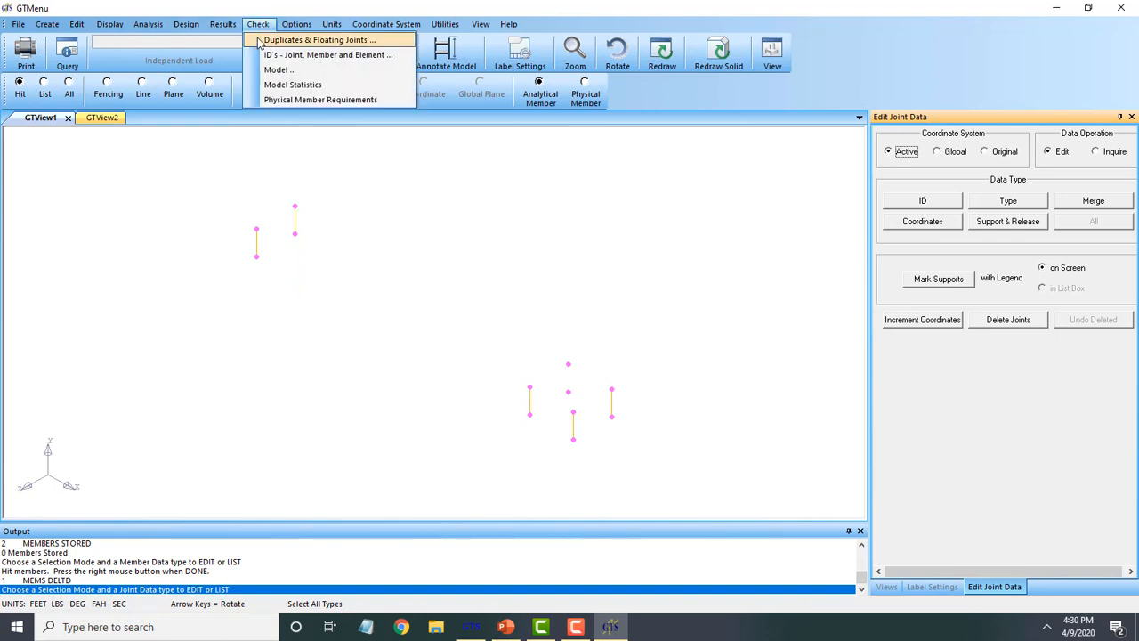
{"action": "left_click", "coordinate": [294, 41]}
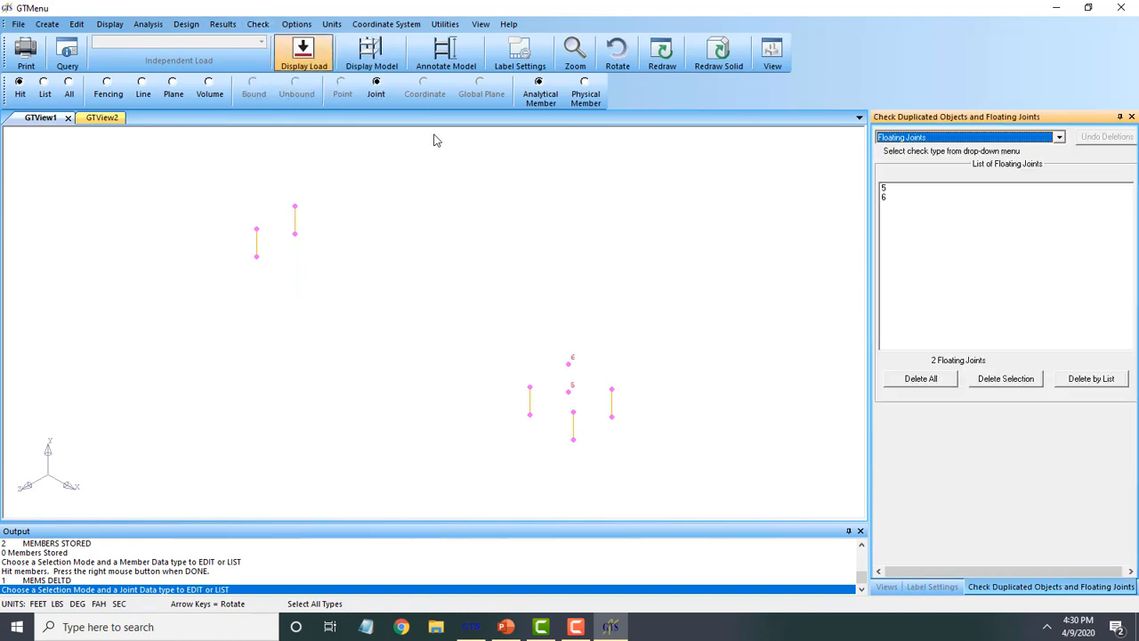
{"action": "left_click", "coordinate": [940, 378]}
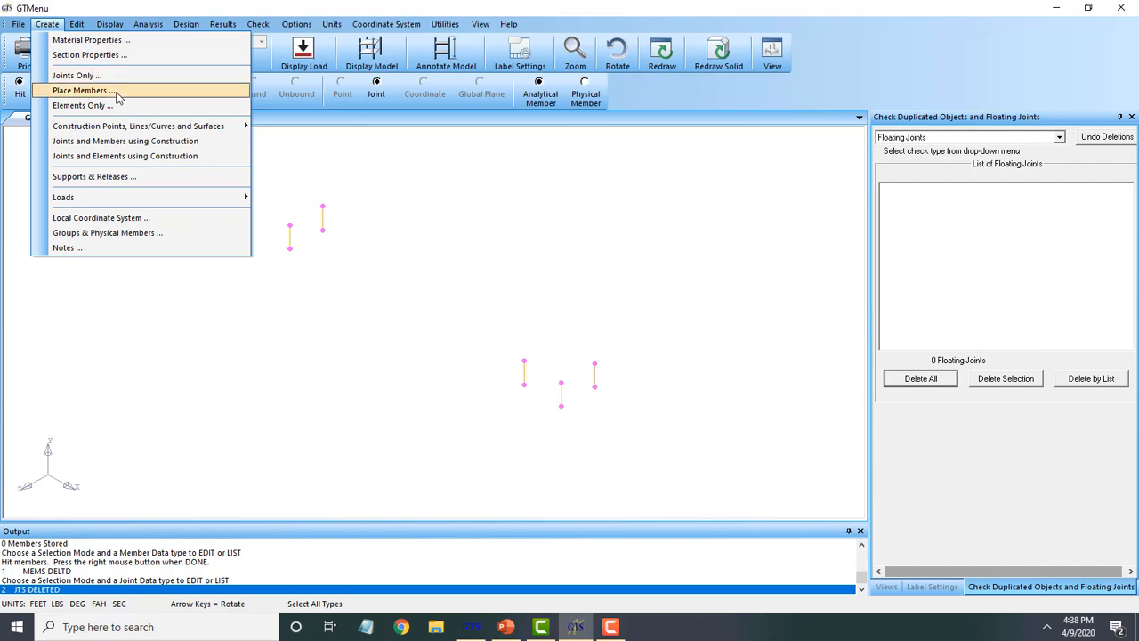
Step: Place a horizontal member with section T1.5 (TUB1.5X1.5) using Connect End to End between the upper joints of the two rear verticals
{"action": "left_click", "coordinate": [80, 90]}
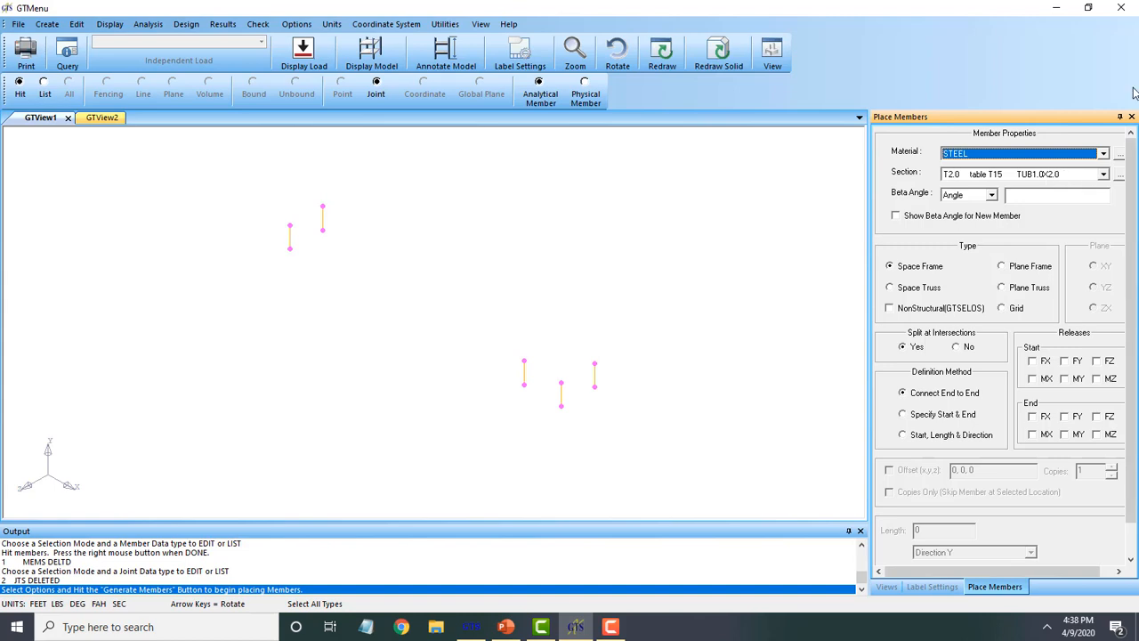
{"action": "left_click", "coordinate": [1102, 174]}
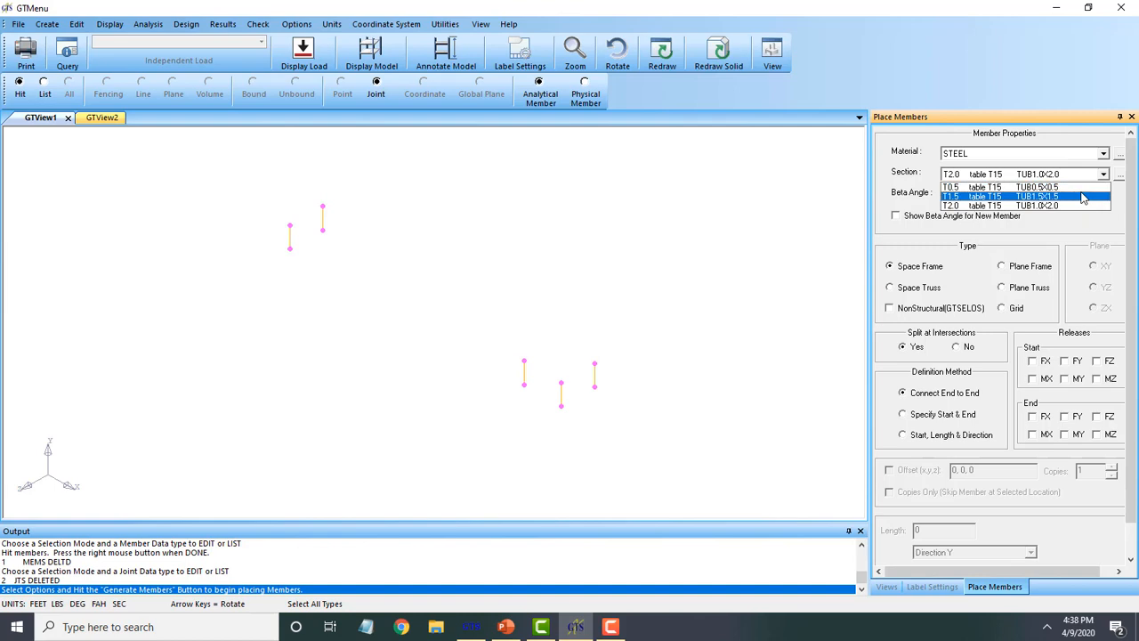
{"action": "left_click", "coordinate": [1083, 196]}
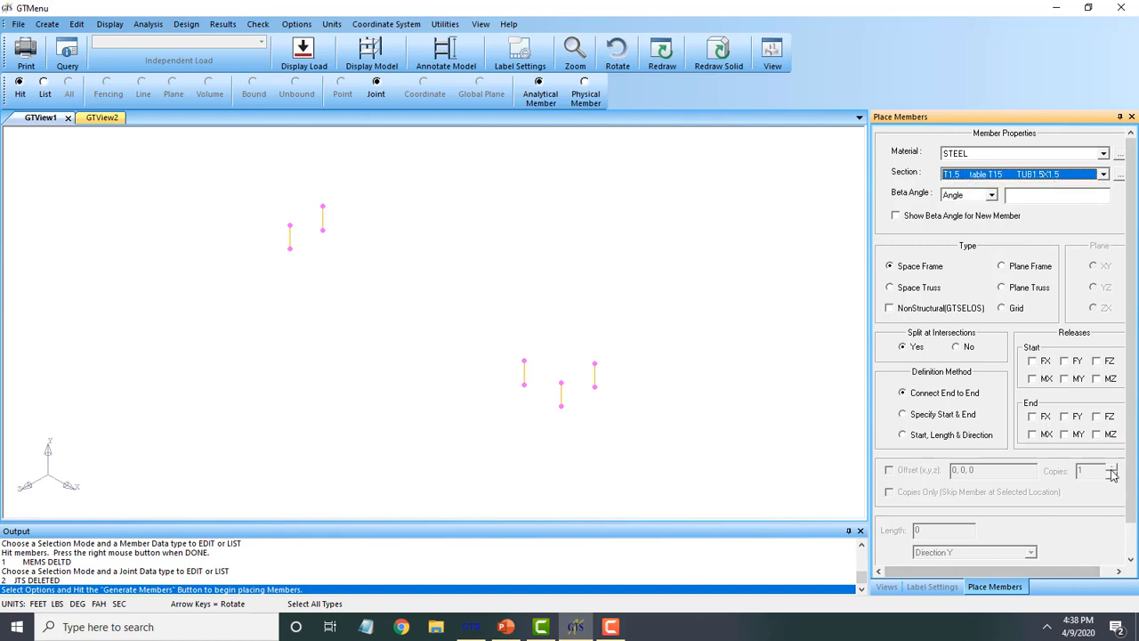
{"action": "scroll", "coordinate": [1134, 542], "scroll_direction": "down", "scroll_amount": 2}
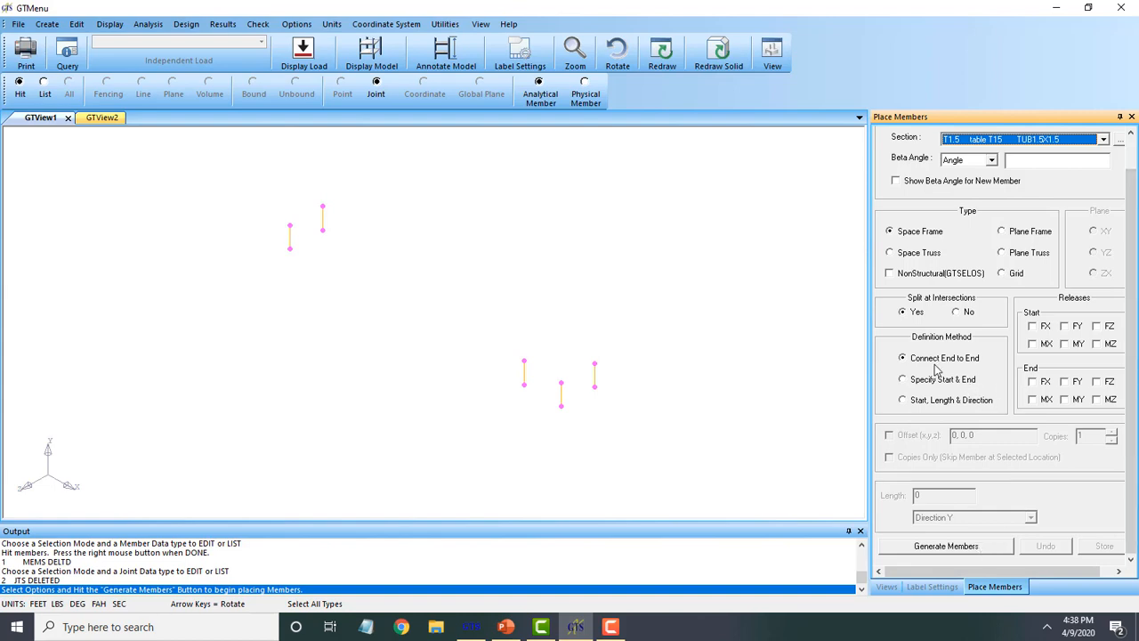
{"action": "left_click", "coordinate": [945, 544]}
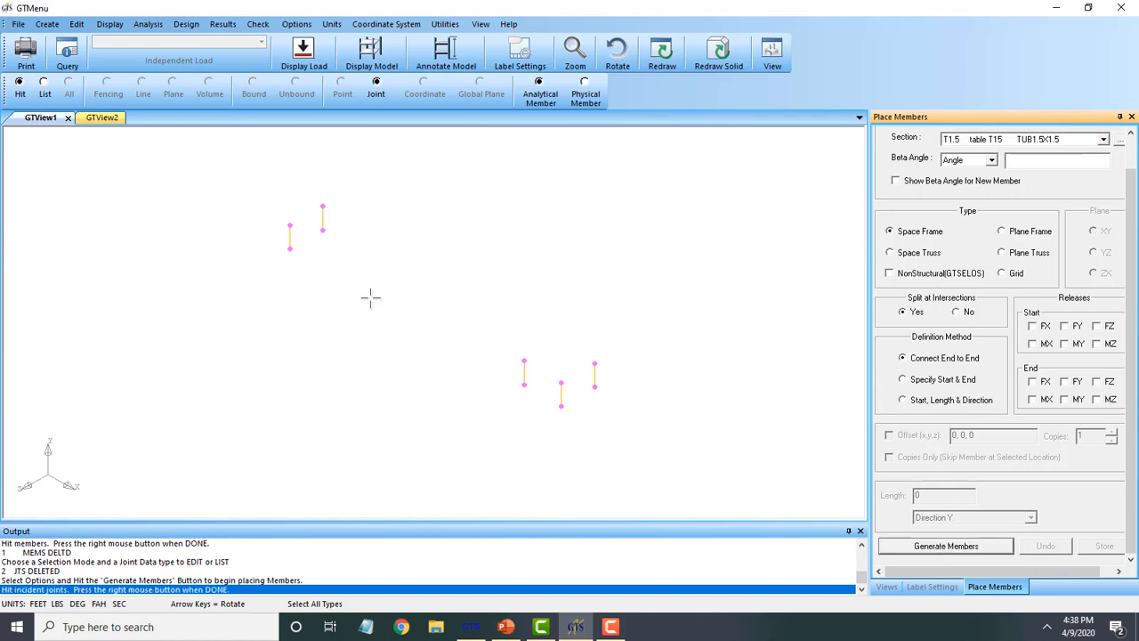
{"action": "left_click", "coordinate": [323, 206]}
{"action": "left_click", "coordinate": [595, 363]}
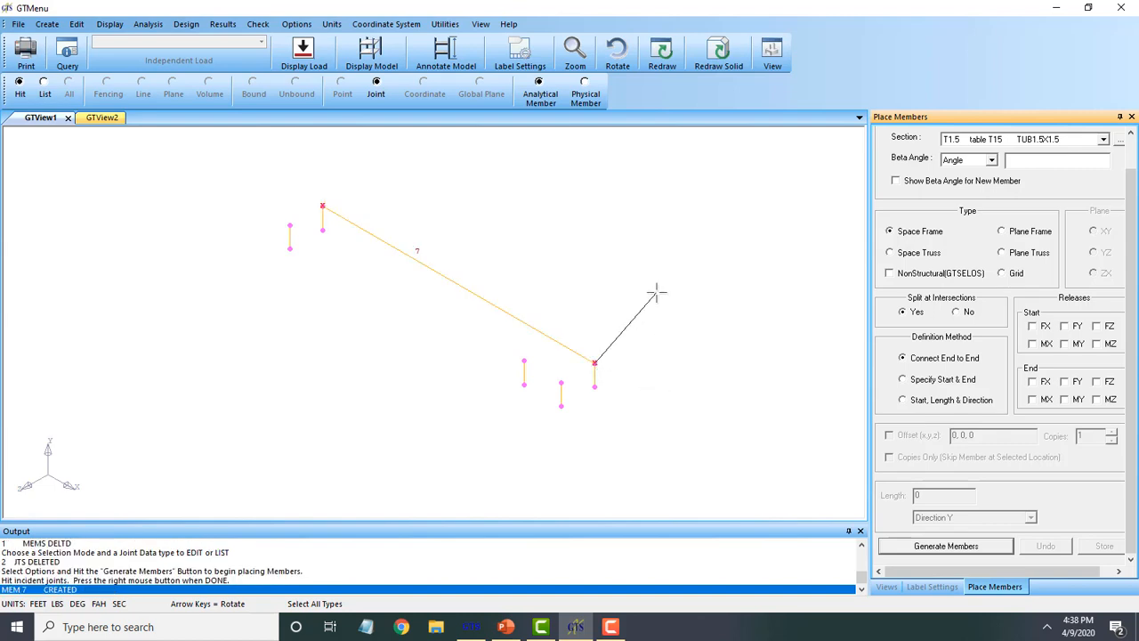
{"action": "right_click", "coordinate": [801, 374]}
Step: Connect the upper joints of the three front verticals in sequence with T1.5 members and store the new horizontal members
{"action": "left_click", "coordinate": [954, 550]}
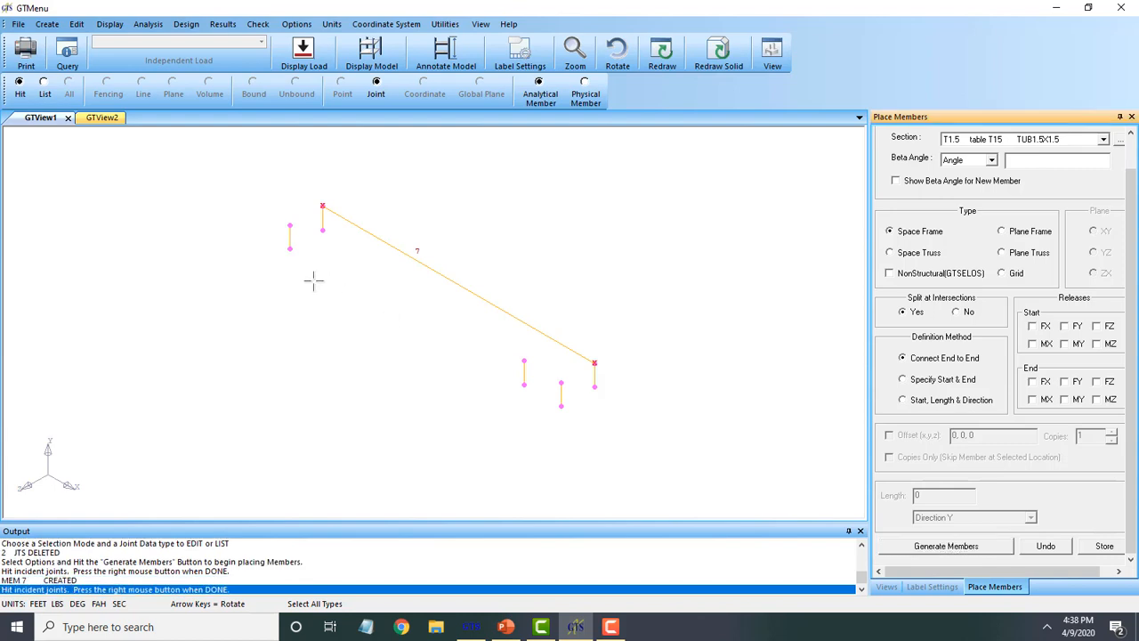
{"action": "left_click", "coordinate": [290, 225]}
{"action": "left_click", "coordinate": [524, 361]}
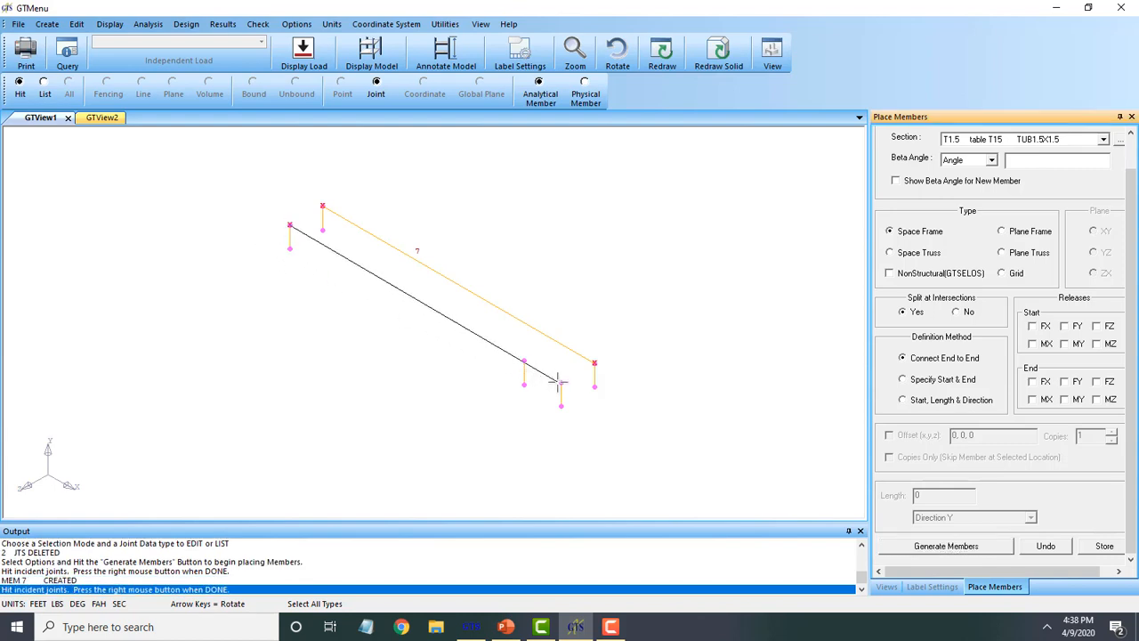
{"action": "left_click", "coordinate": [560, 383]}
{"action": "right_click", "coordinate": [690, 330]}
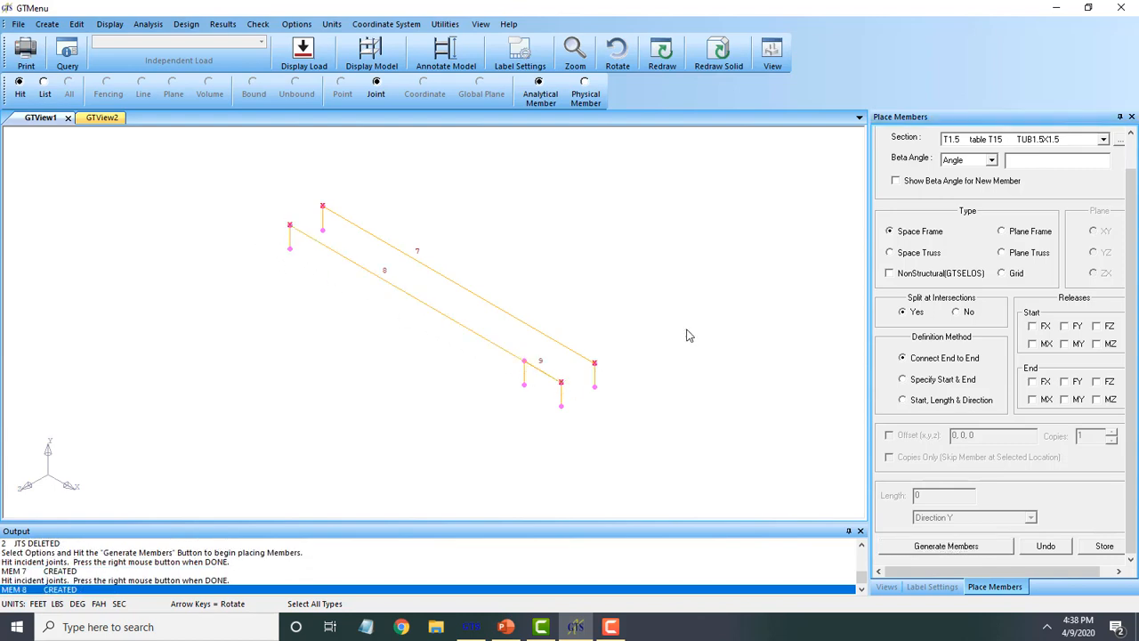
{"action": "left_click", "coordinate": [1104, 546]}
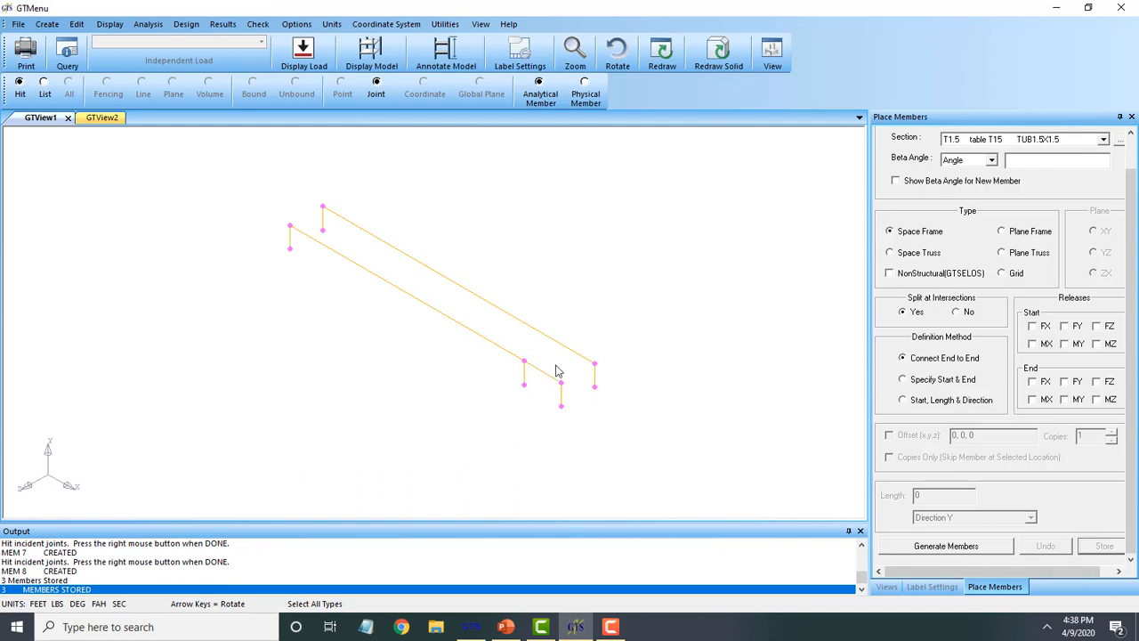
Step: Inquire the member data of the rear horizontal member and both front horizontal members
{"action": "double_click", "coordinate": [504, 310]}
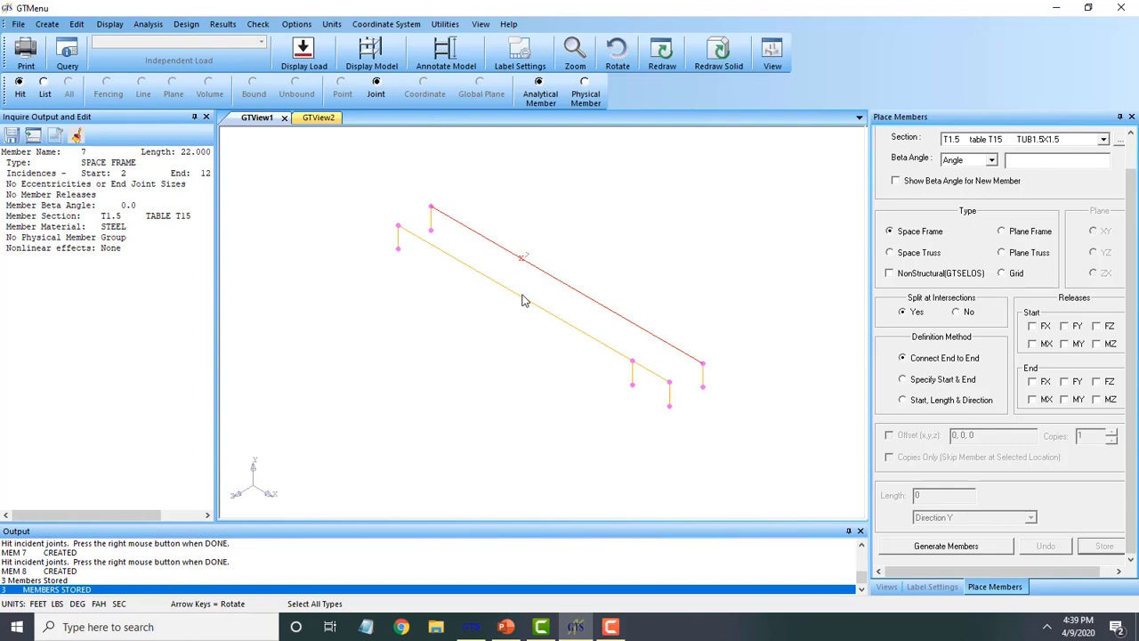
{"action": "left_click", "coordinate": [523, 301]}
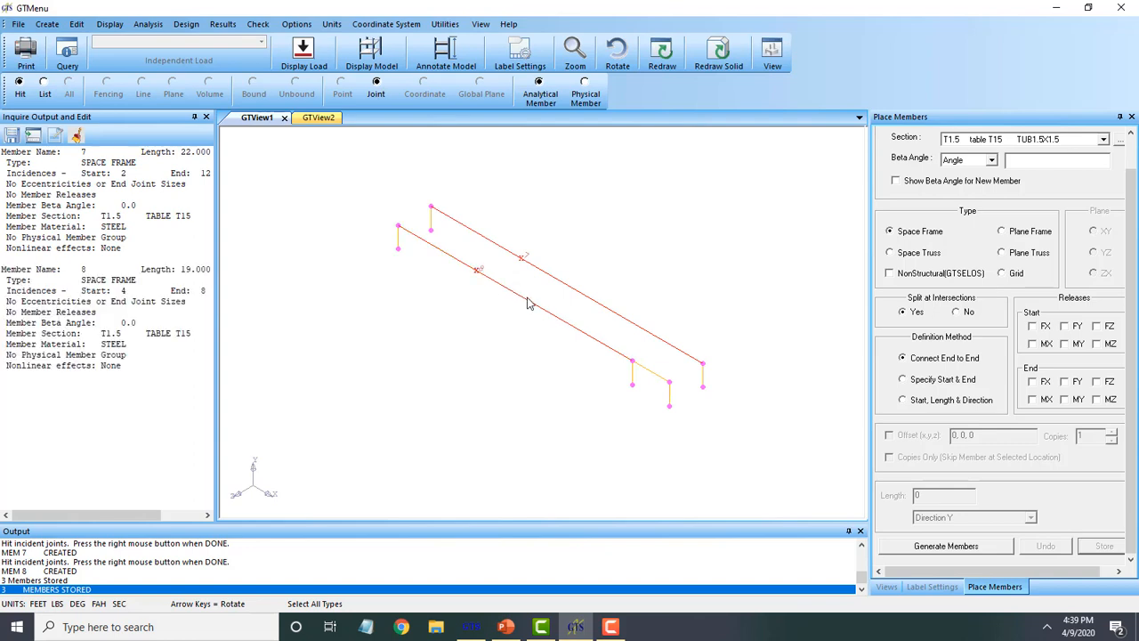
{"action": "left_click", "coordinate": [650, 376]}
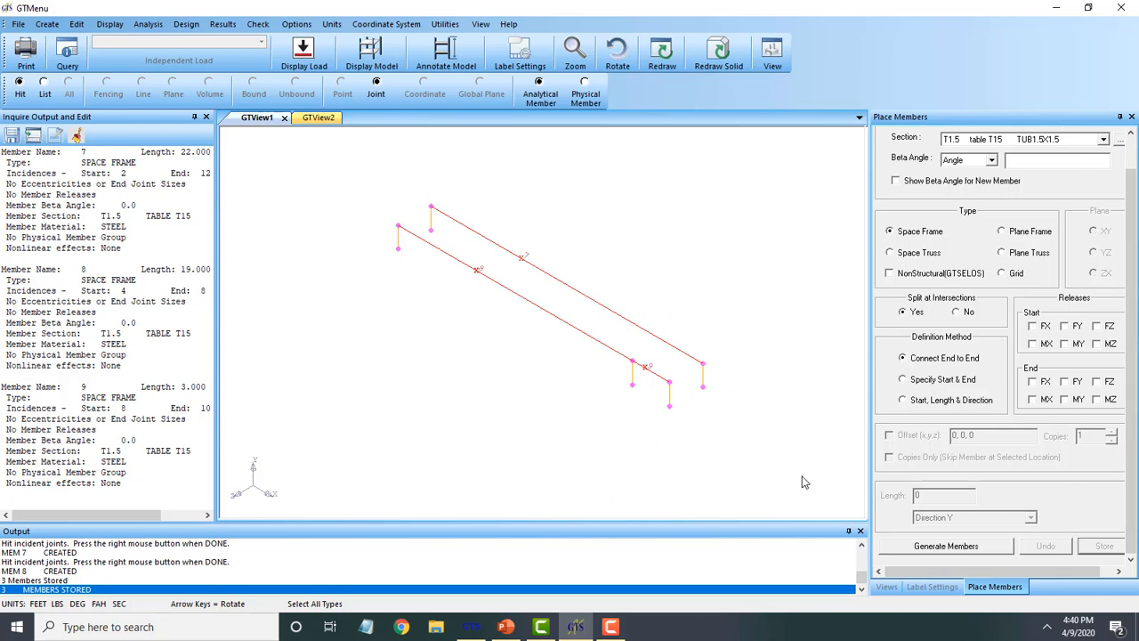
Step: Set up Start, Length & Direction placement with a copies-only offset of 0, 0, 0.625 and a length of 22 ft
{"action": "left_click", "coordinate": [938, 404]}
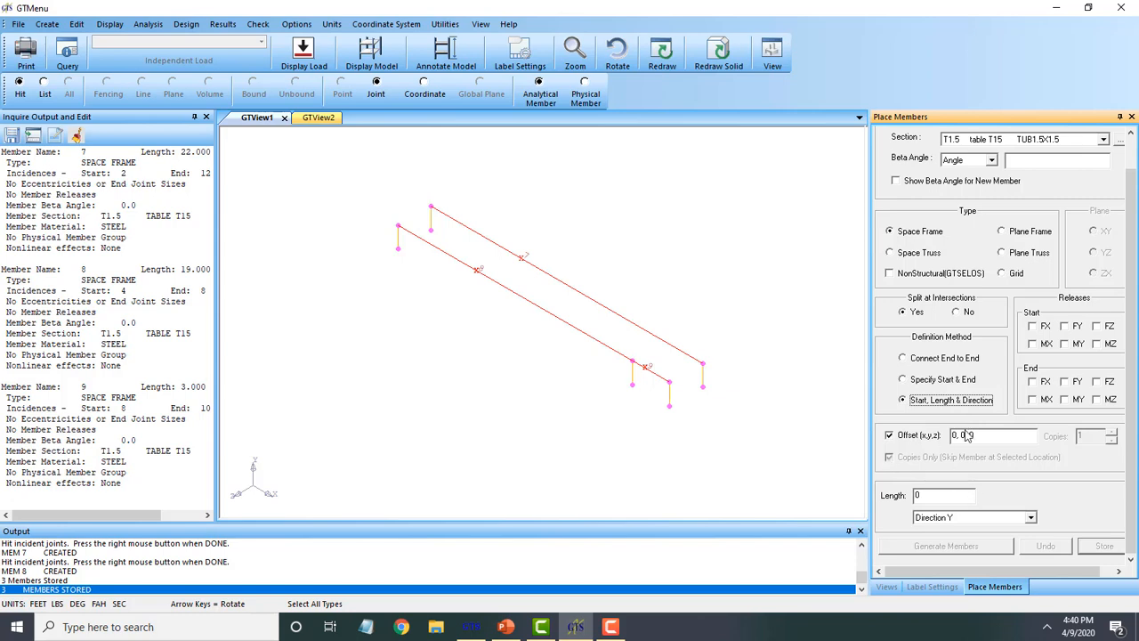
{"action": "left_click", "coordinate": [986, 434]}
{"action": "type", "text": "-6"}
{"action": "type", "text": "25"}
{"action": "key", "text": "Left"}
{"action": "key", "text": "Left"}
{"action": "key", "text": "BackSpace"}
{"action": "key", "text": "Left"}
{"action": "key", "text": "Left"}
{"action": "key", "text": "Left"}
{"action": "key", "text": "Left"}
{"action": "left_click", "coordinate": [936, 494]}
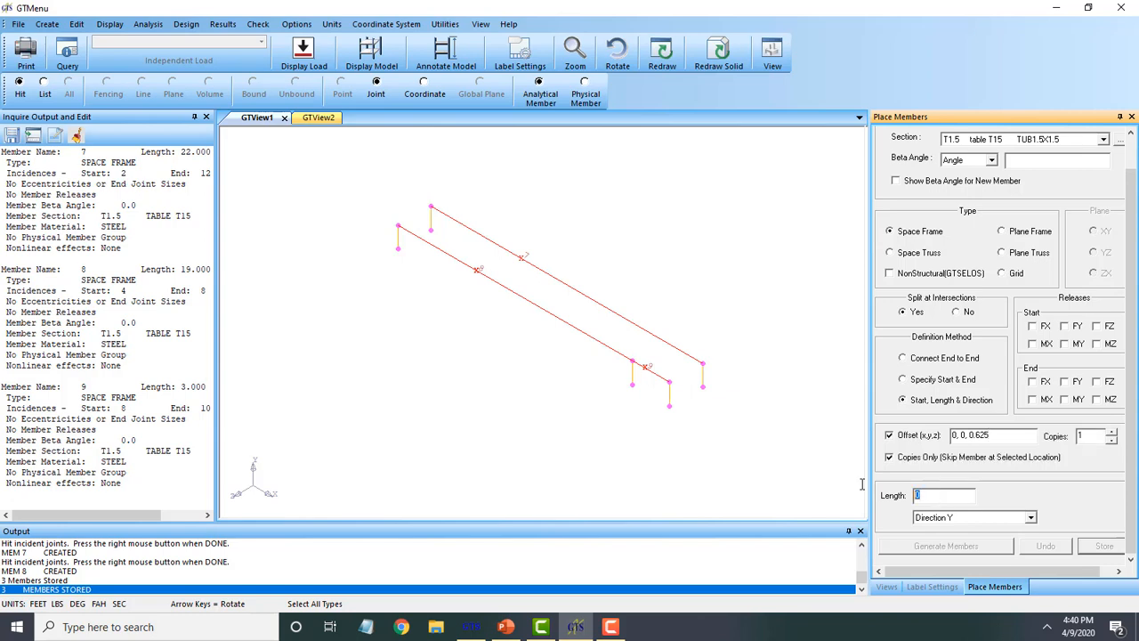
{"action": "type", "text": "22"}
Step: Try to generate the 22 ft offset member in direction Y from the upper joint of the vertical at the origin, and undo it
{"action": "left_click", "coordinate": [948, 546]}
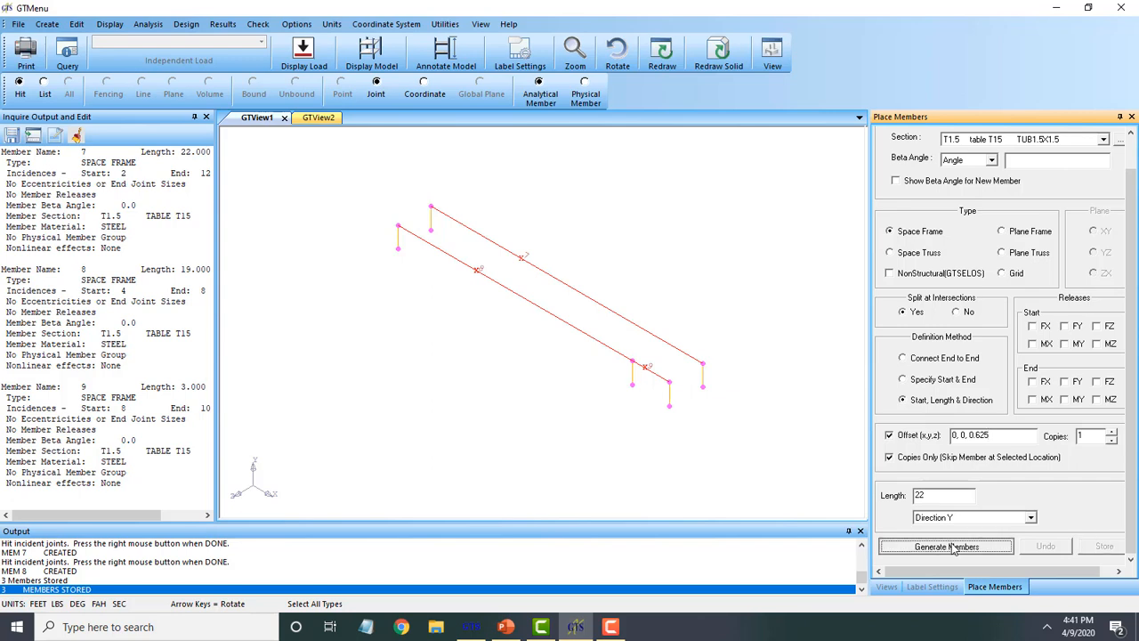
{"action": "left_click", "coordinate": [433, 207]}
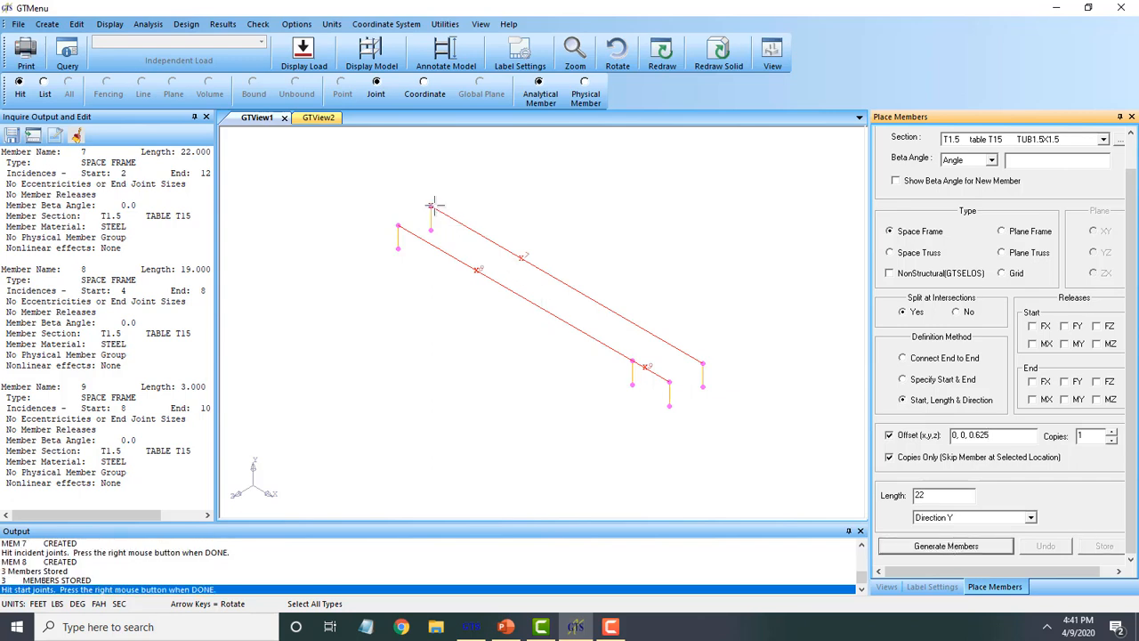
{"action": "right_click", "coordinate": [433, 207]}
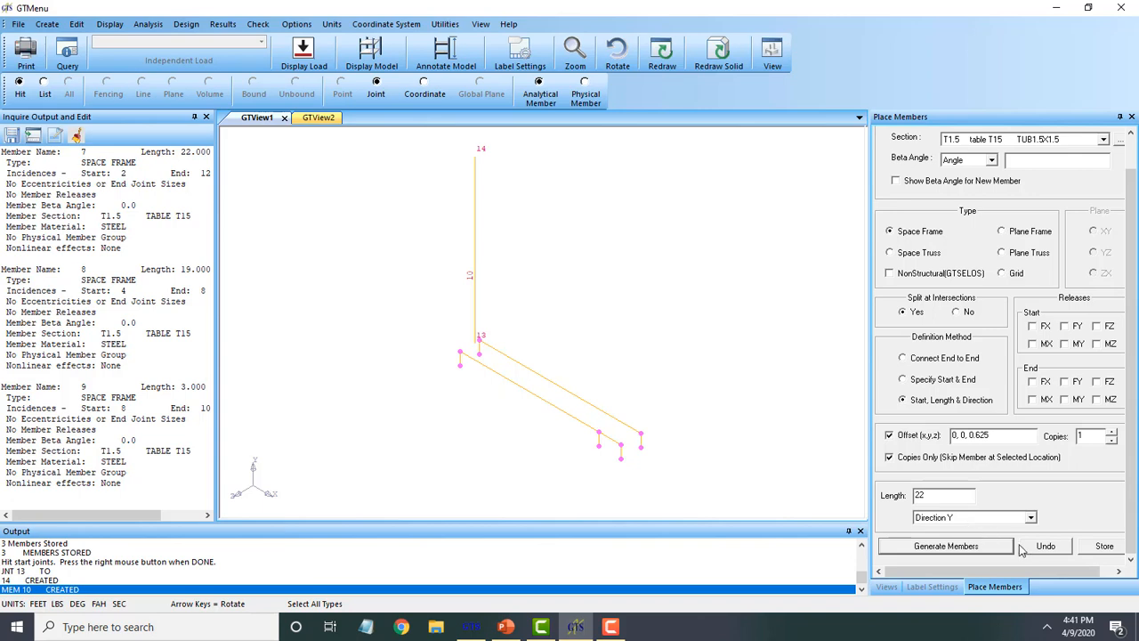
{"action": "left_click", "coordinate": [1051, 549]}
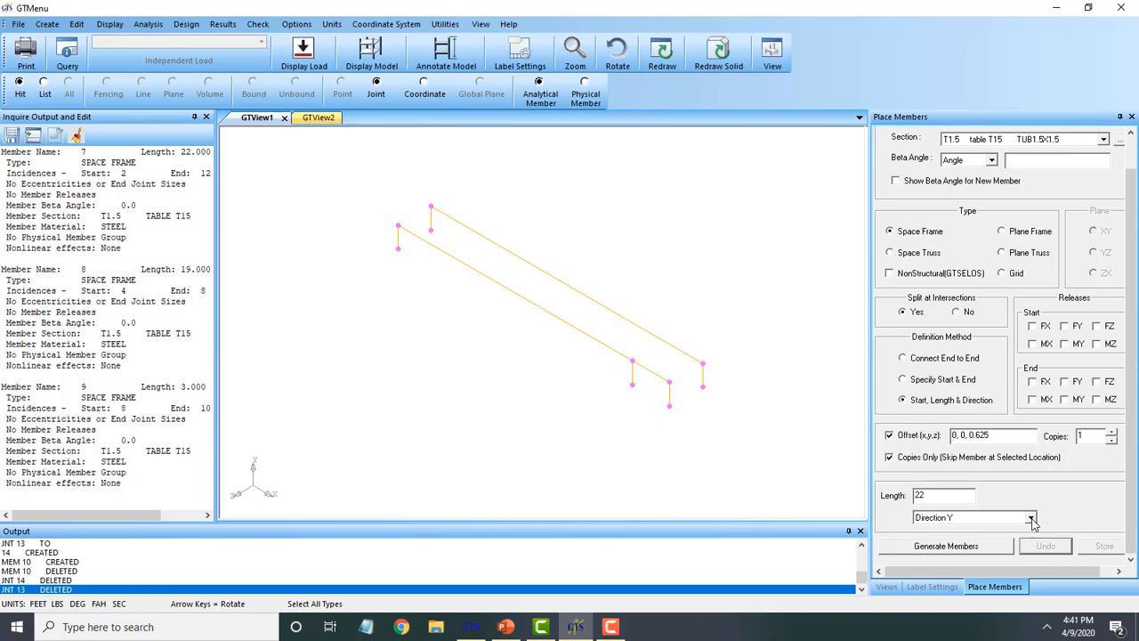
Step: Change the placement direction of the new member to Direction X
{"action": "left_click", "coordinate": [1031, 520]}
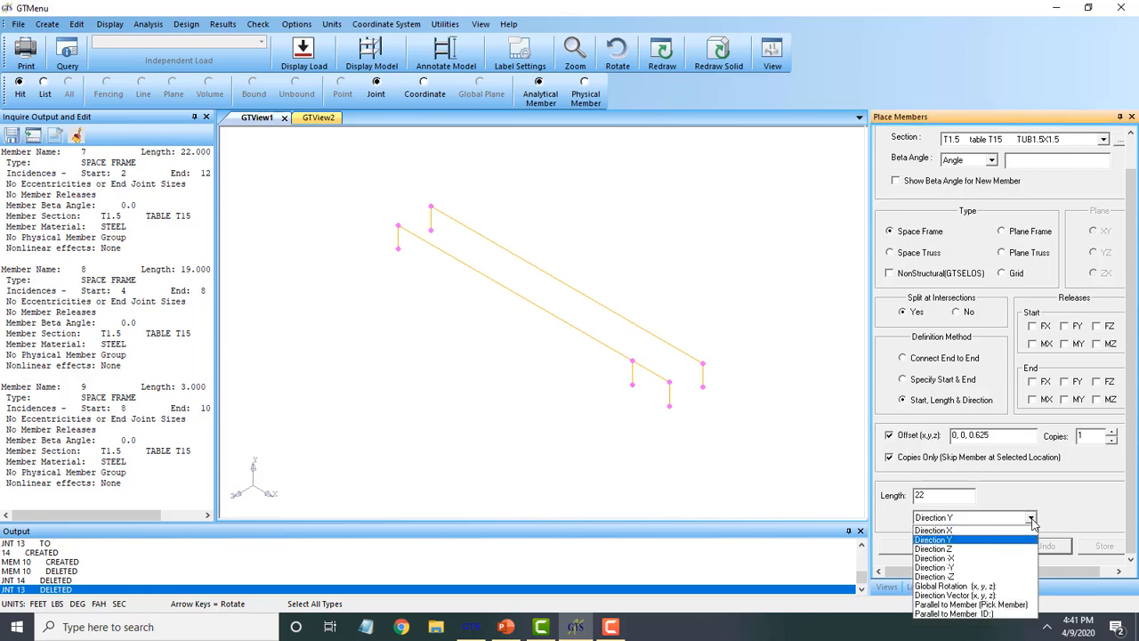
{"action": "left_click", "coordinate": [997, 531]}
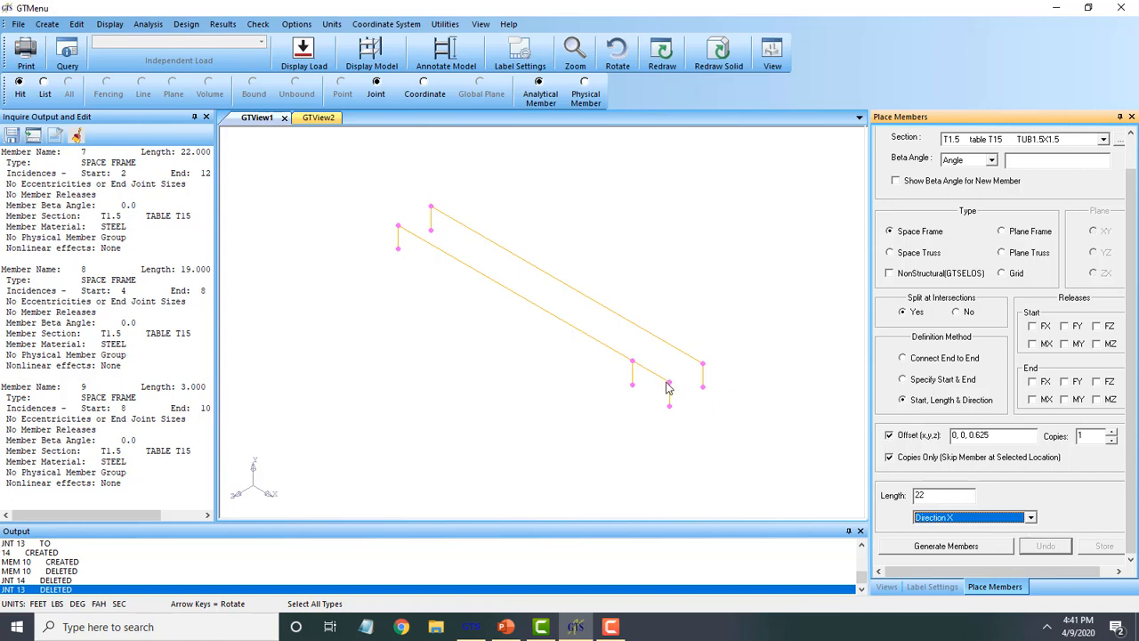
Step: Try to generate an 18 ft offset member in direction X from the upper joint of the vertical at the origin, and undo it
{"action": "double_click", "coordinate": [942, 499]}
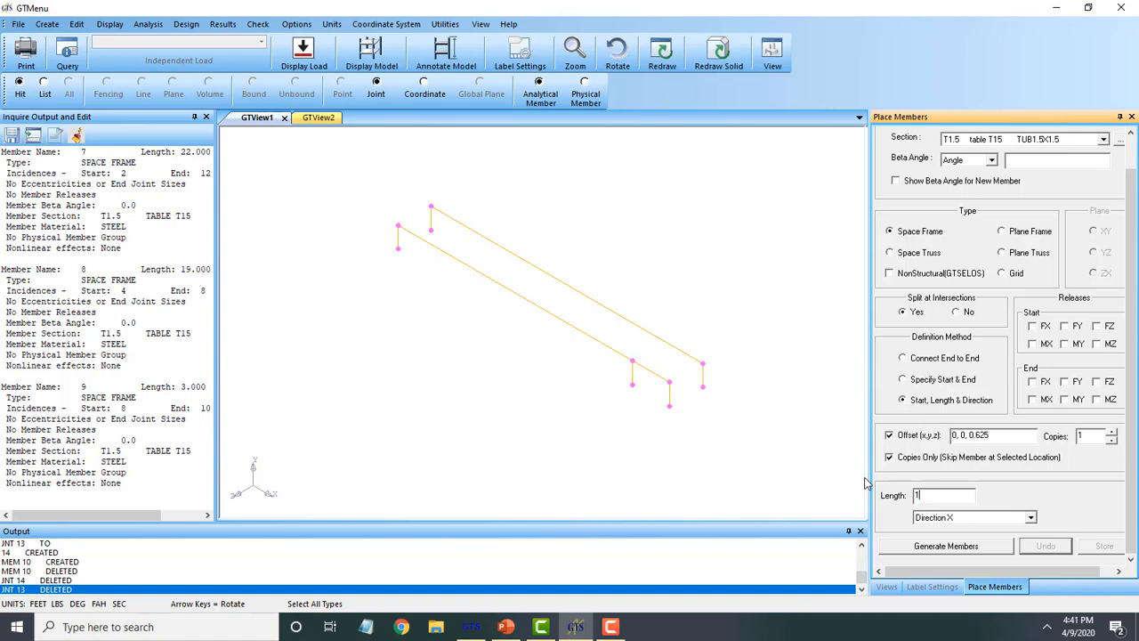
{"action": "type", "text": "18"}
{"action": "left_click", "coordinate": [960, 544]}
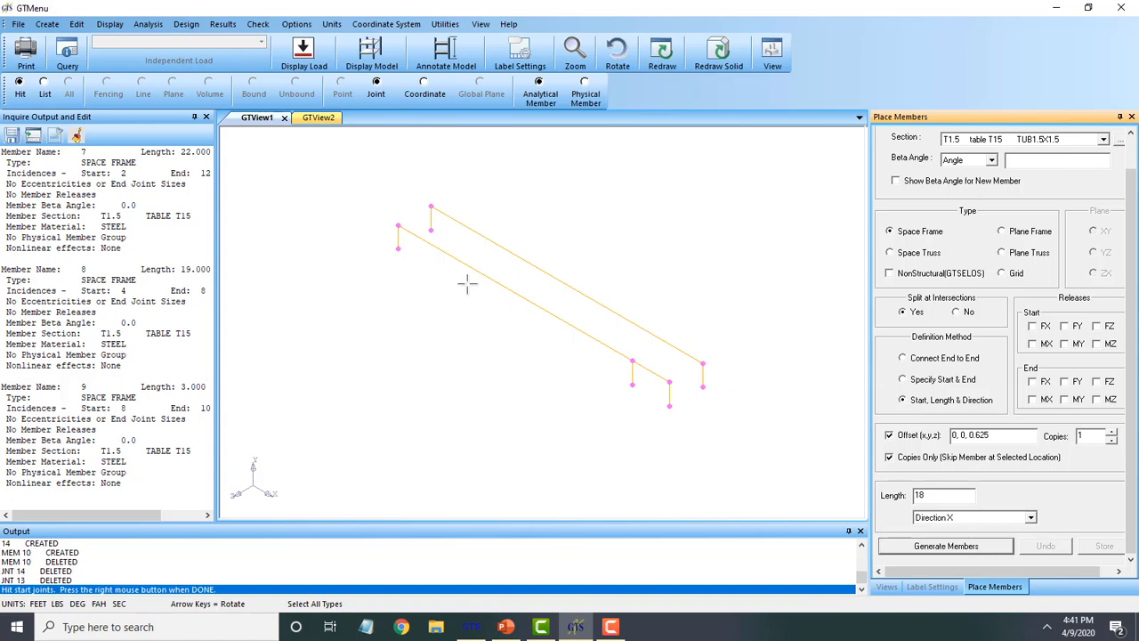
{"action": "left_click", "coordinate": [398, 228]}
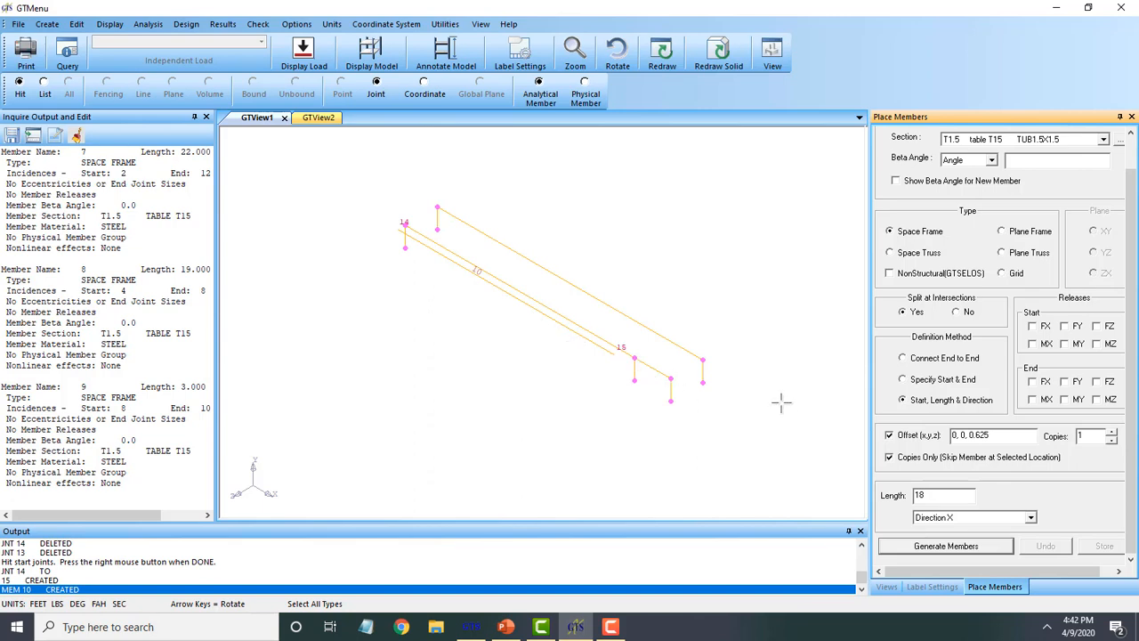
{"action": "left_click", "coordinate": [1046, 545]}
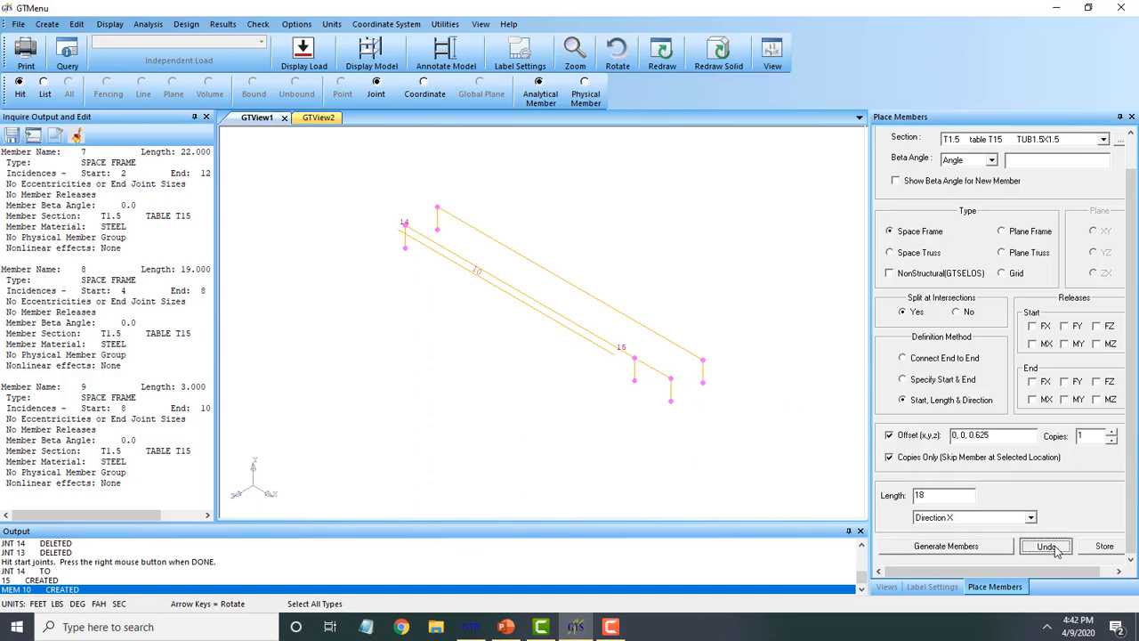
Step: Set the length to 22 ft and generate the offset member from the upper joint of the vertical at the origin
{"action": "double_click", "coordinate": [953, 496]}
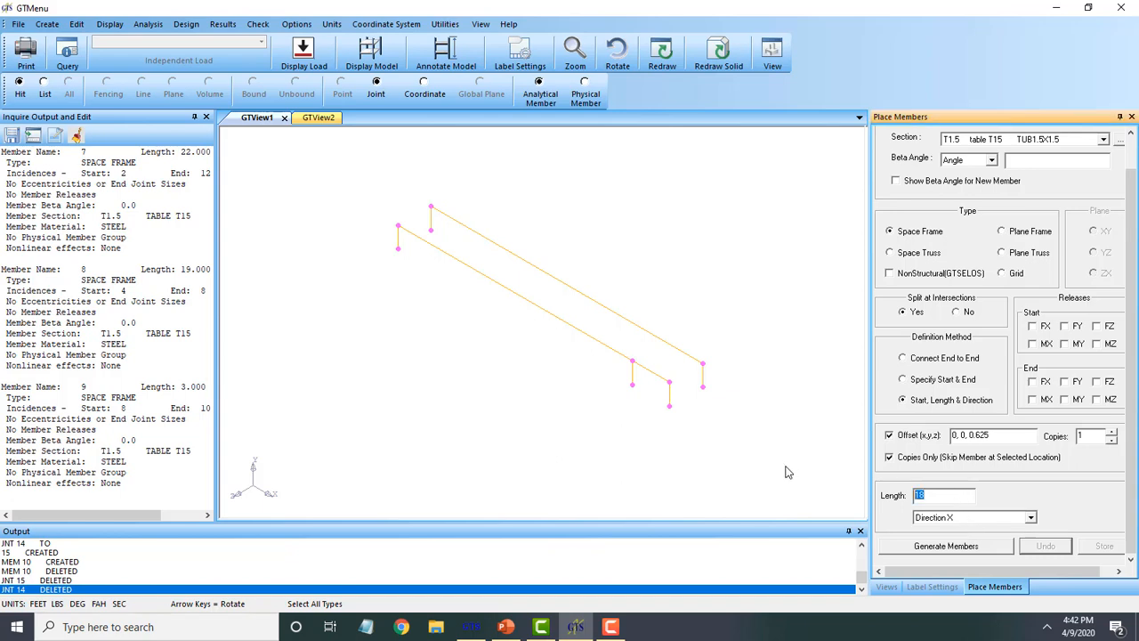
{"action": "type", "text": "22"}
{"action": "left_click", "coordinate": [946, 545]}
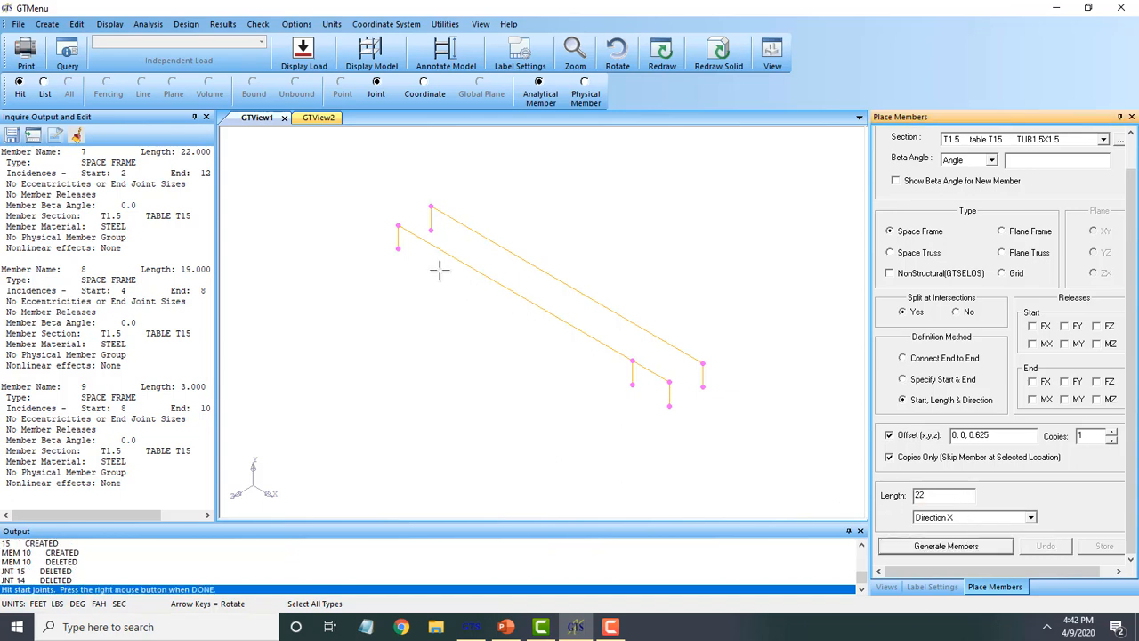
{"action": "left_click", "coordinate": [398, 230]}
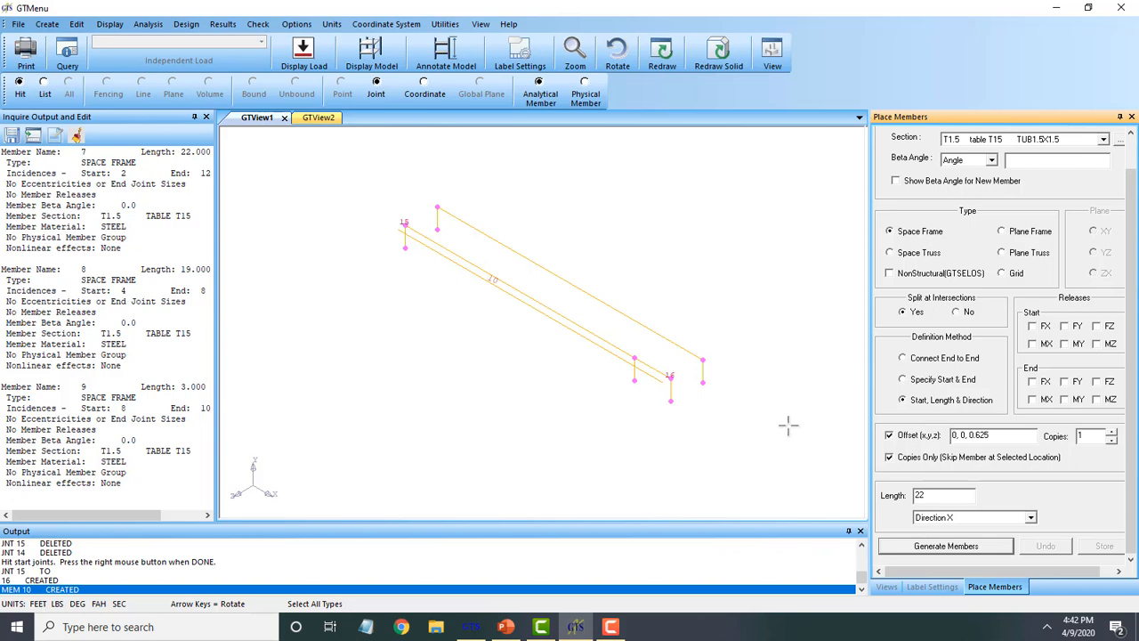
{"action": "right_click", "coordinate": [745, 410]}
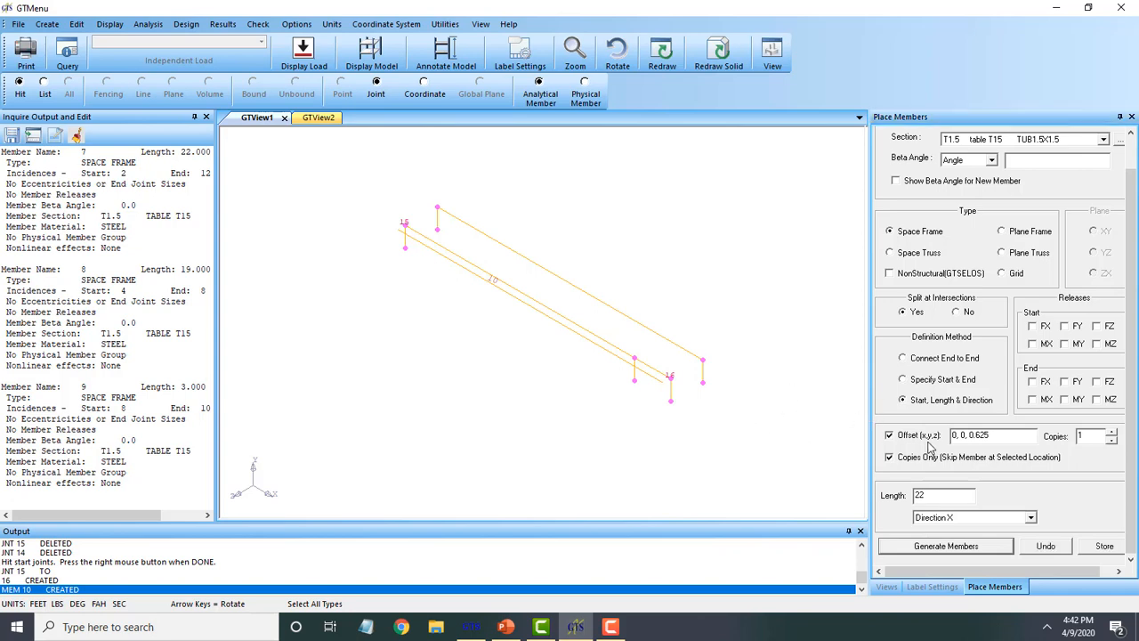
Step: Change the offset to 0, 0, -0.625, generate the offset member from the far-end rear vertical's upper joint, and store both new members
{"action": "left_click", "coordinate": [970, 435]}
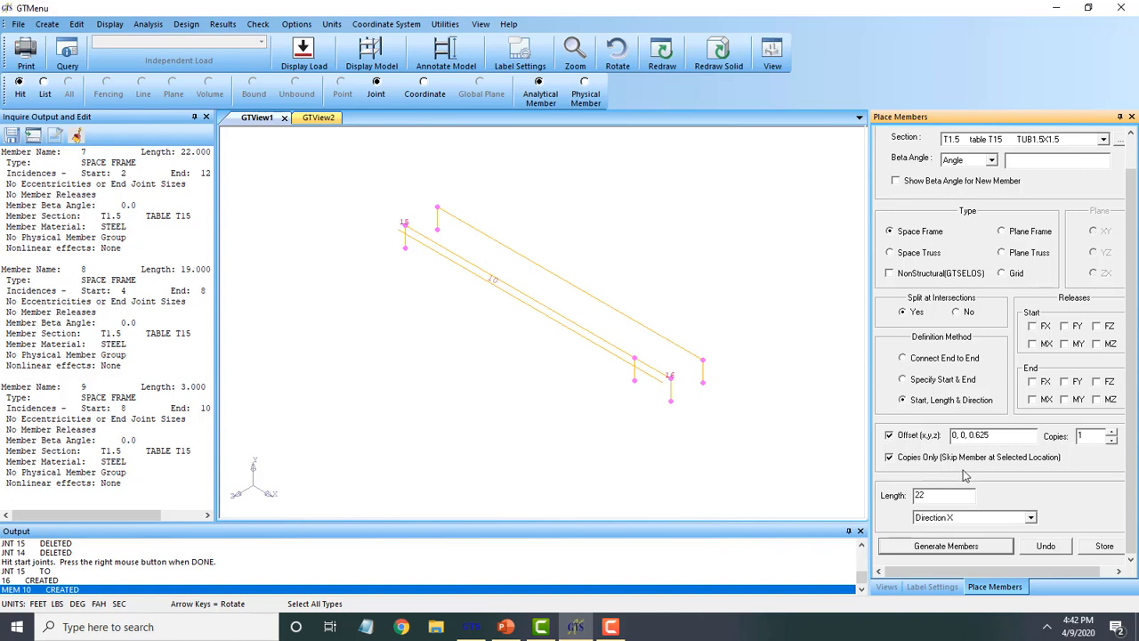
{"action": "type", "text": "-"}
{"action": "key", "text": "BackSpace"}
{"action": "left_click", "coordinate": [948, 546]}
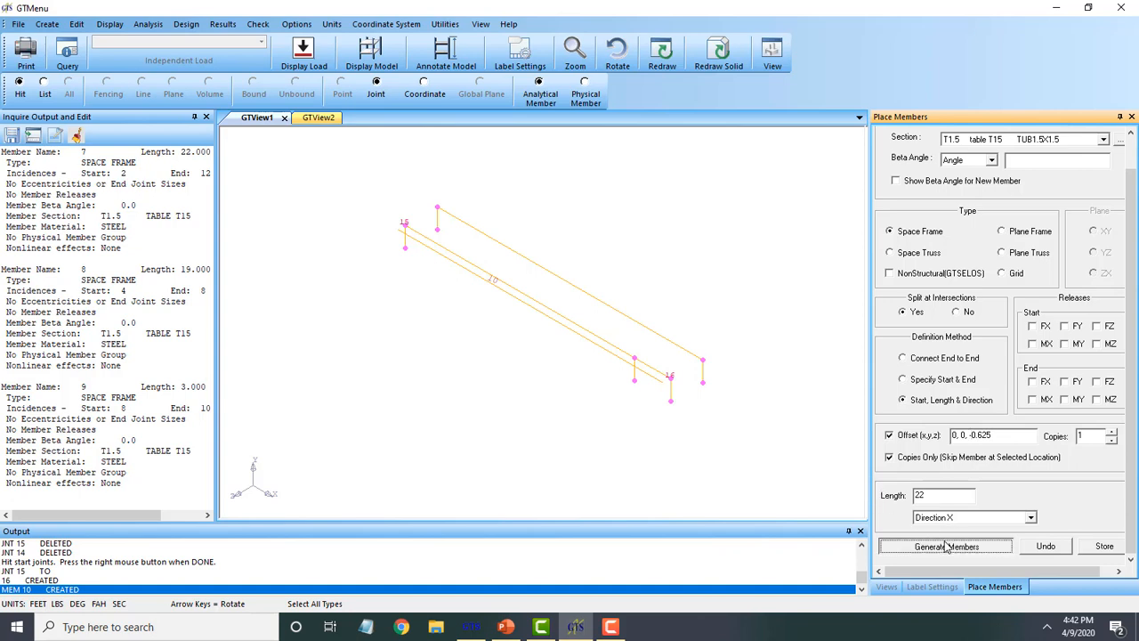
{"action": "left_click", "coordinate": [437, 209]}
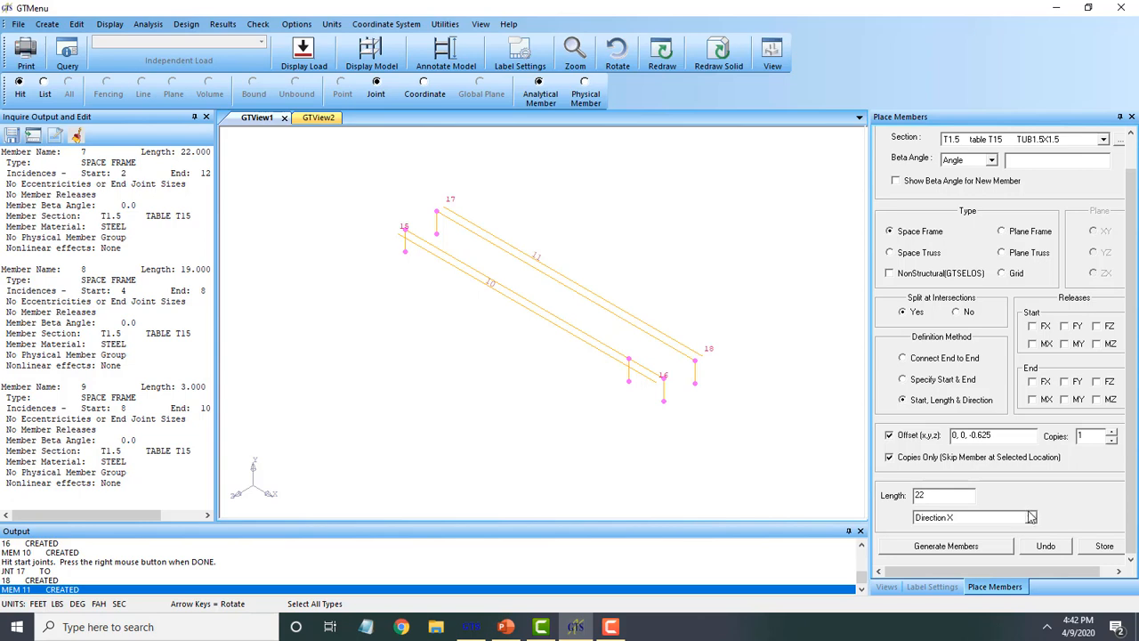
{"action": "left_click", "coordinate": [1093, 546]}
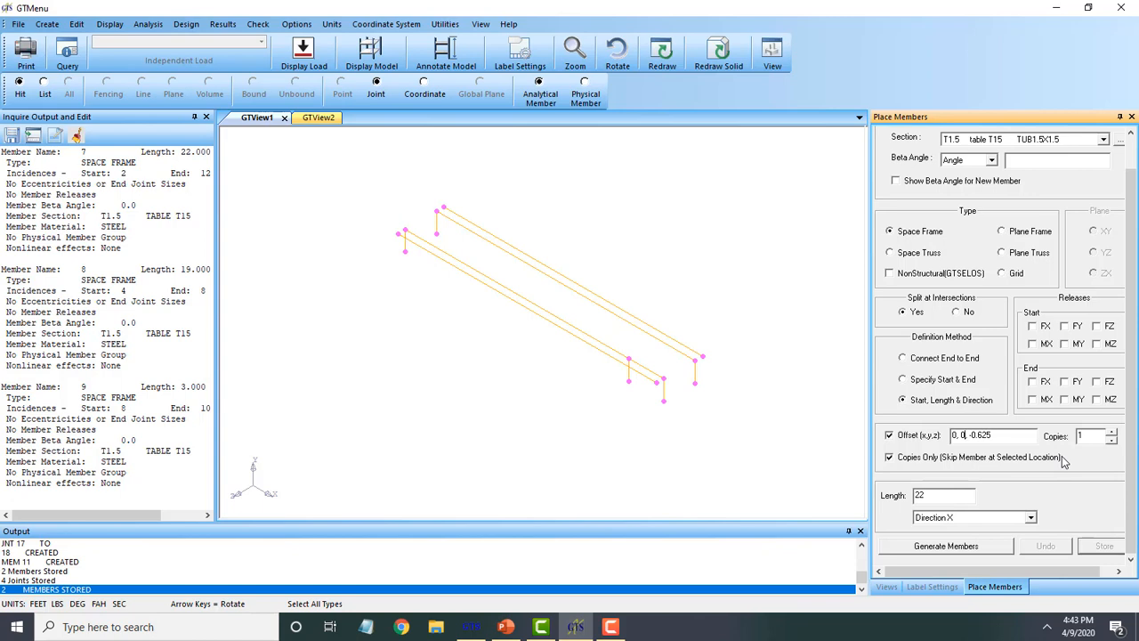
Step: Set the copy offset to 0, 2'-10", 0 and open the number of copies for editing
{"action": "key", "text": "BackSpace"}
{"action": "type", "text": "2"}
{"action": "type", "text": "'10"}
{"action": "type", "text": "'-10\""}
{"action": "left_click_drag", "start_coordinate": [1012, 436], "coordinate": [987, 434]}
{"action": "type", "text": "0"}
{"action": "left_click", "coordinate": [1082, 435]}
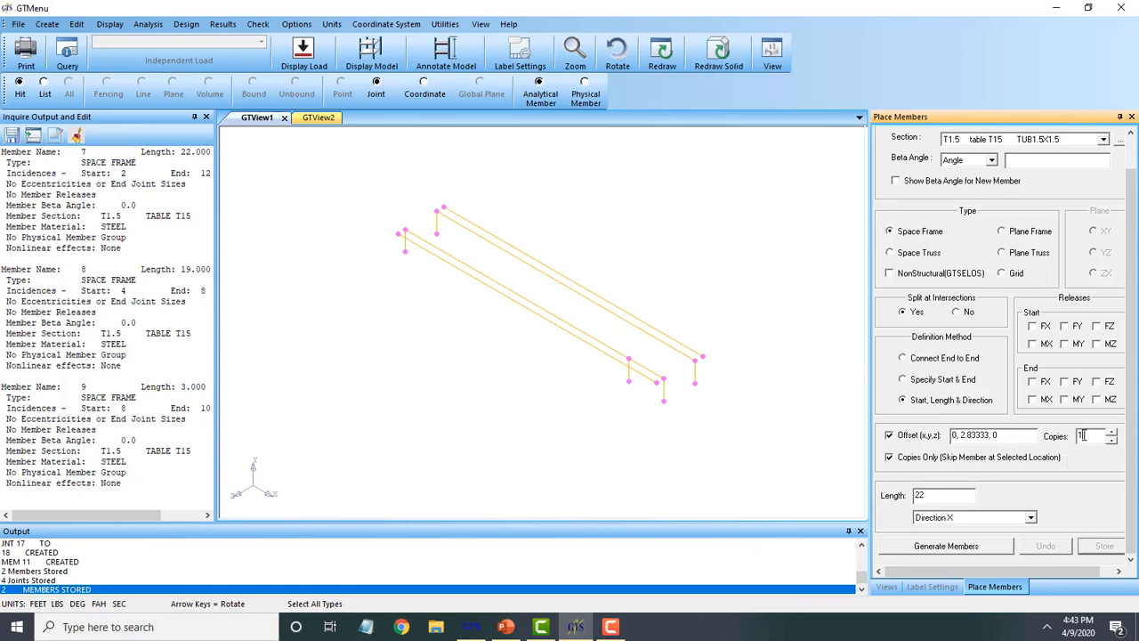